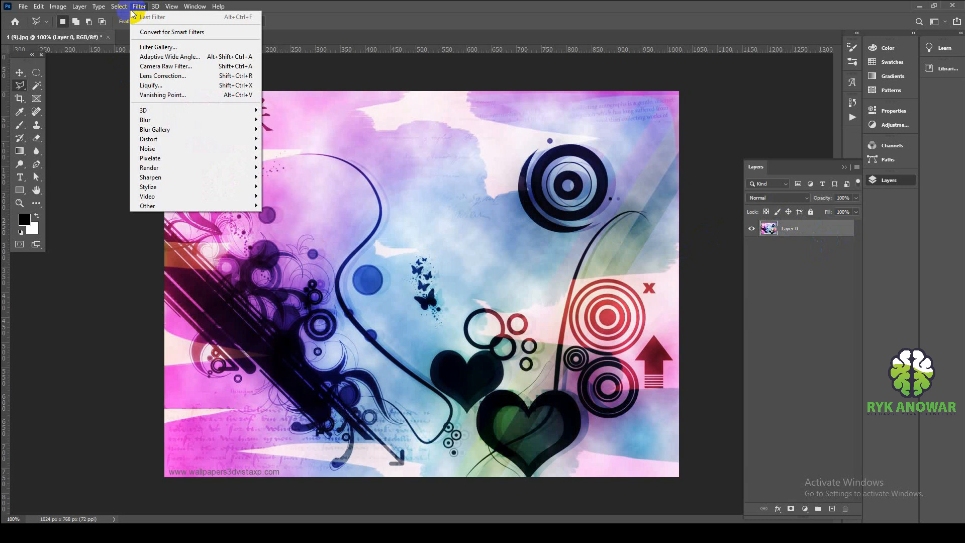
Open the Filter Gallery for the wallpaper layer
click(131, 7)
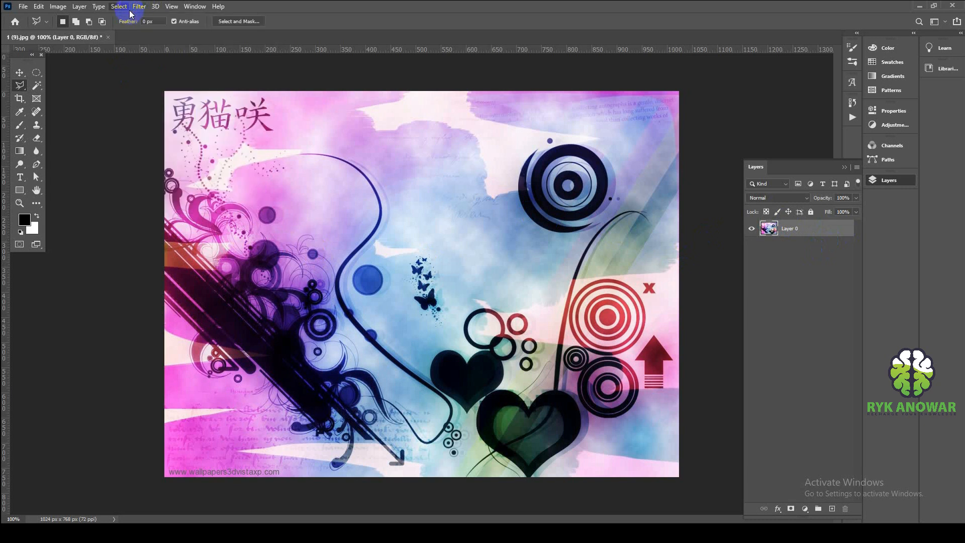
click(128, 7)
click(140, 6)
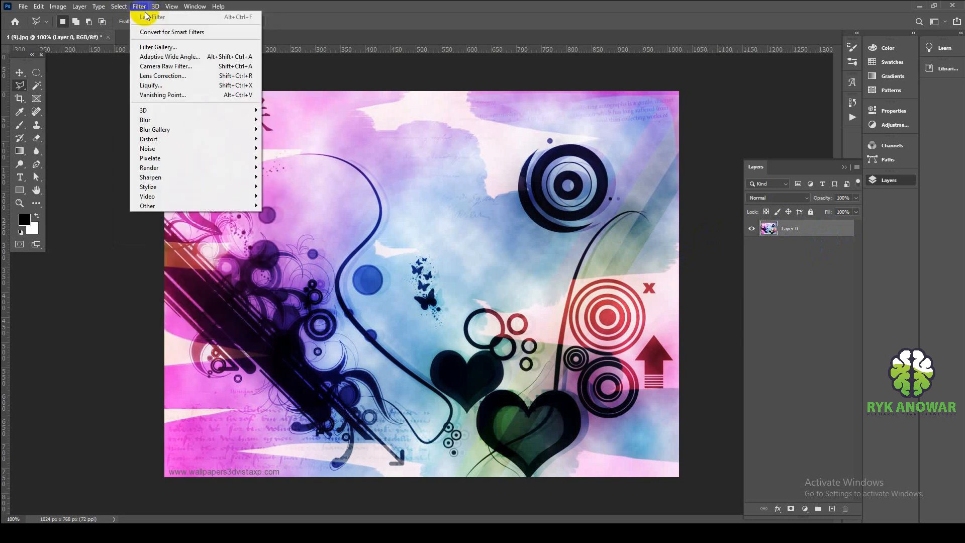
click(150, 46)
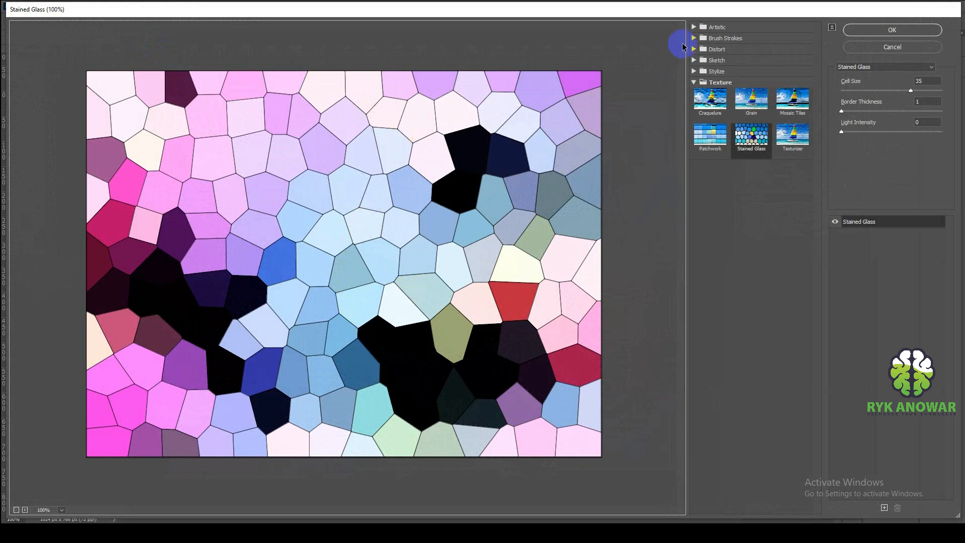
Preview several Artistic filters on the wallpaper, including Colored Pencil, Cutout, Palette Knife, Rough Pastels, Underpainting and Watercolor
click(694, 27)
click(708, 46)
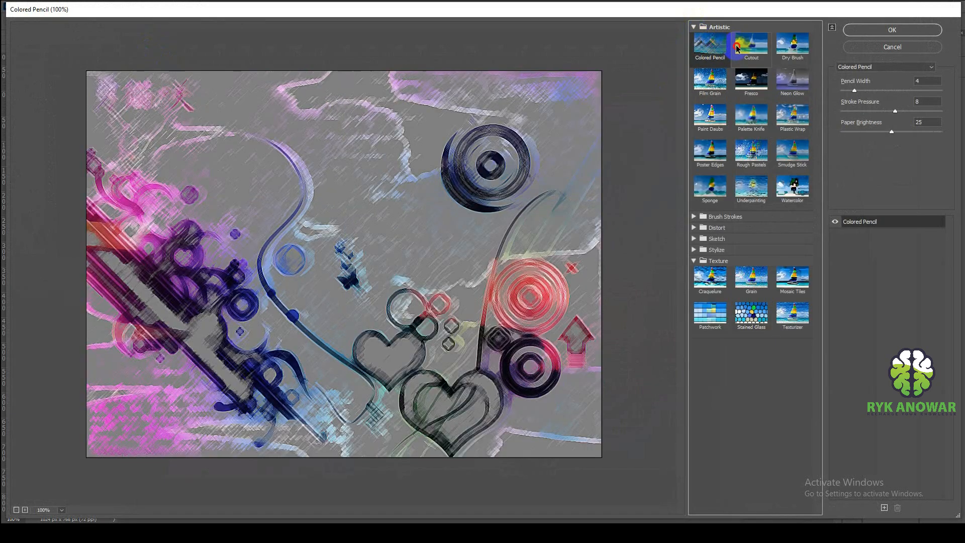
click(737, 47)
click(751, 115)
click(751, 151)
click(749, 201)
click(788, 190)
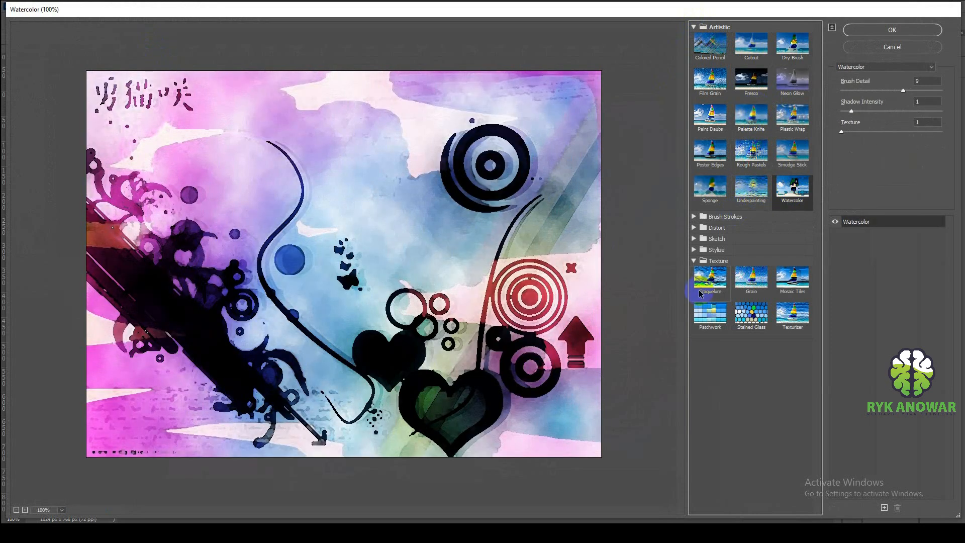
Try the Poster Edges filter on the wallpaper with Posterization set to 4
click(702, 183)
click(712, 151)
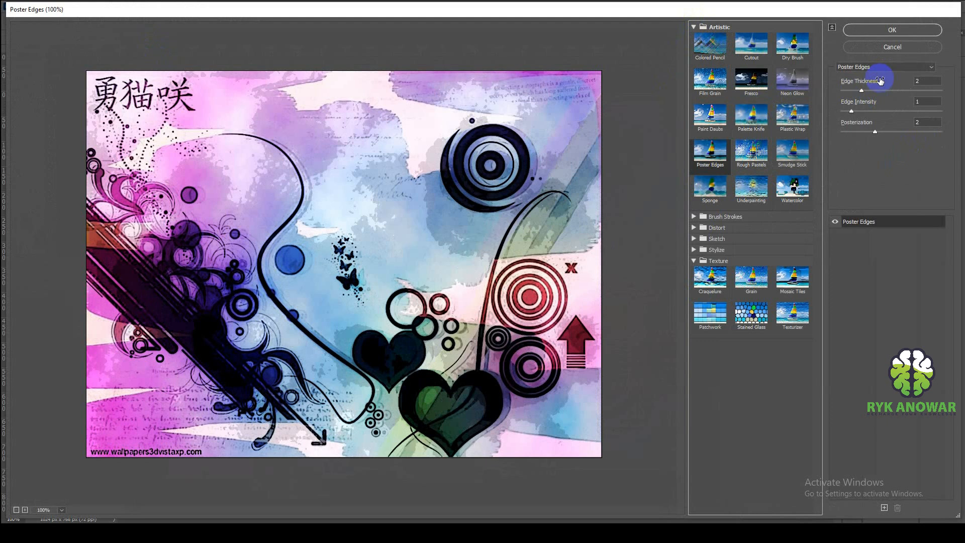
drag(876, 135, 905, 135)
Preview several Brush Strokes filters on the wallpaper, including Accented Edges, Ink Outlines, Angled Strokes, Sprayed Strokes and Sumi-e
click(694, 216)
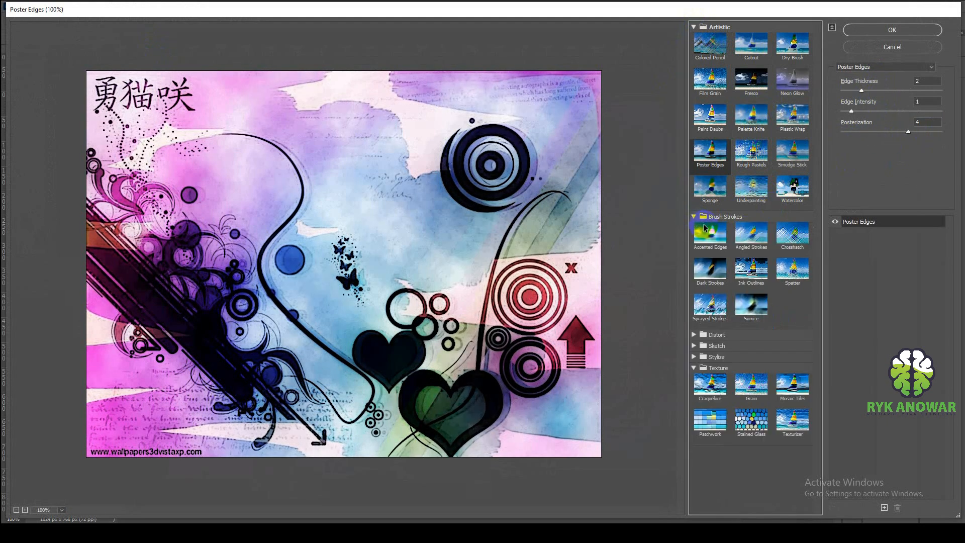
click(710, 234)
click(752, 271)
click(762, 249)
click(716, 305)
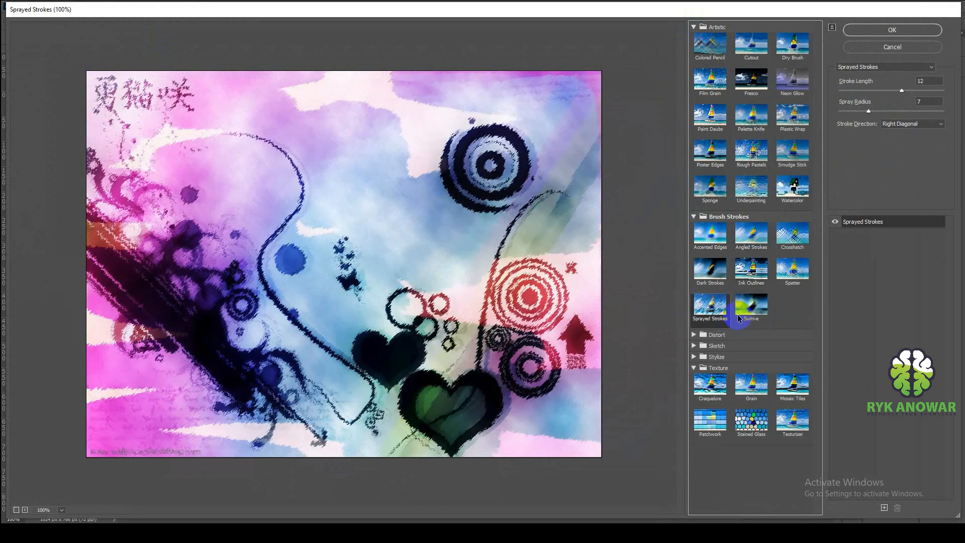
click(751, 304)
Apply the Patchwork texture filter to the wallpaper with Square Size 7 and Relief 25
click(716, 429)
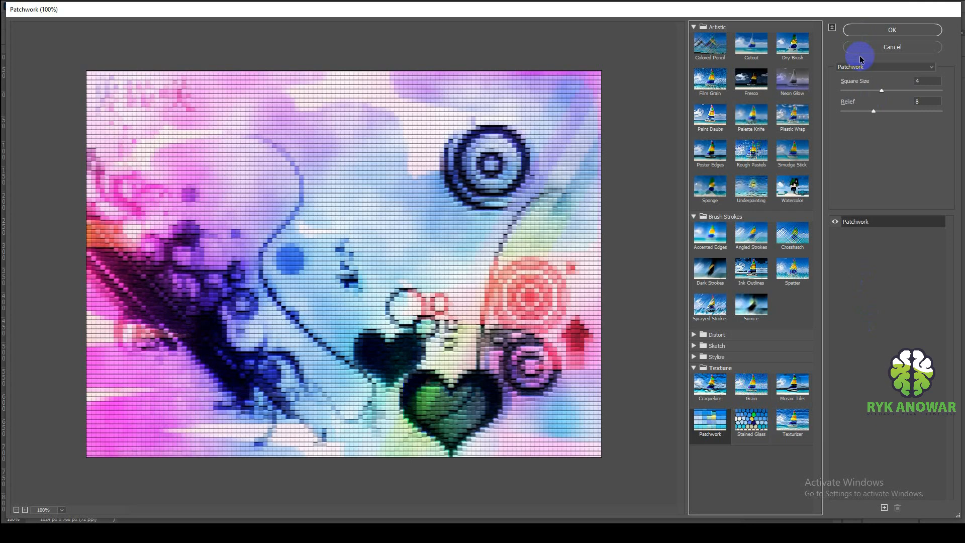
drag(881, 88, 963, 123)
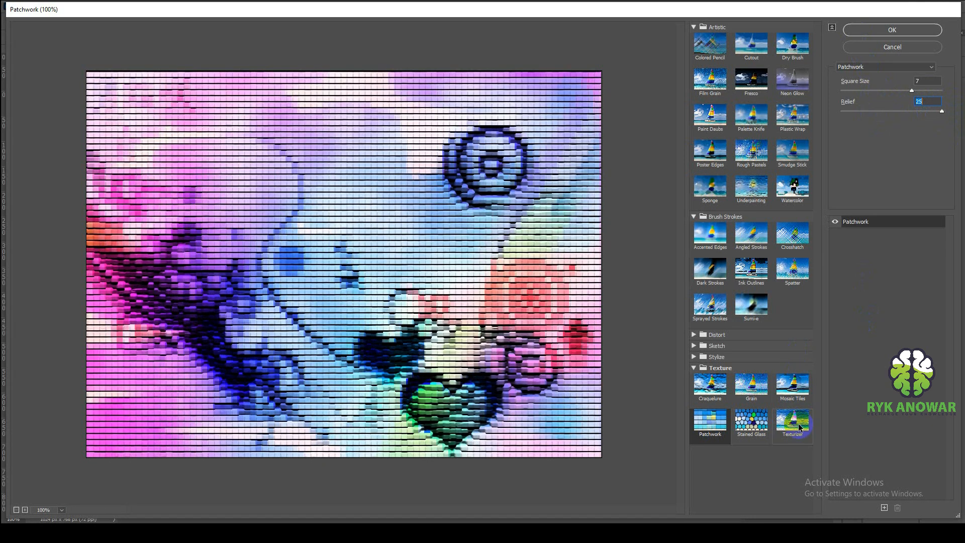
click(892, 30)
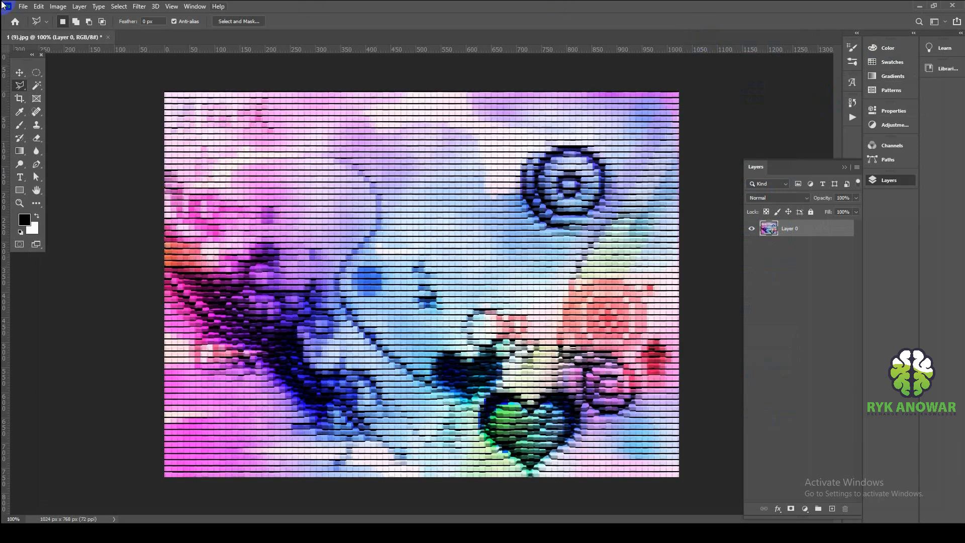
click(139, 6)
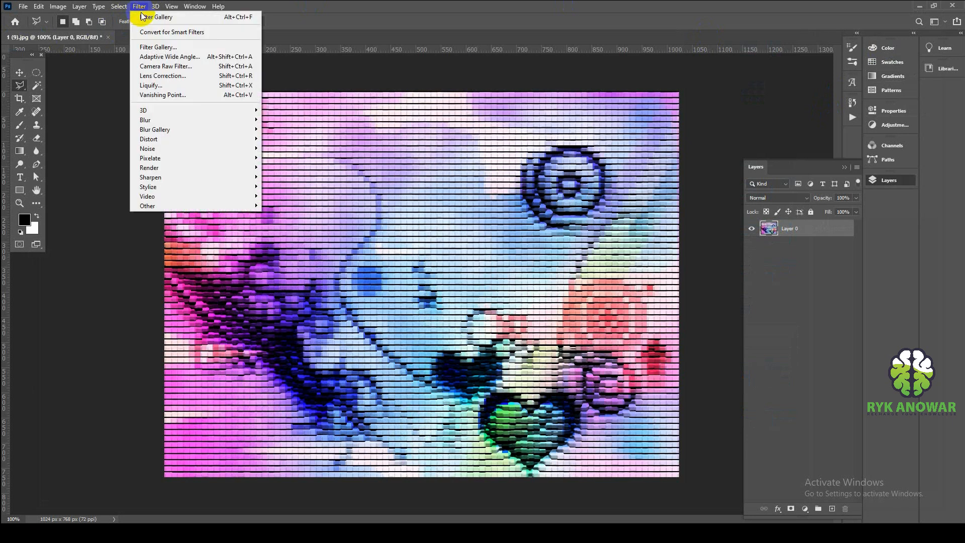
mouse_move(167, 121)
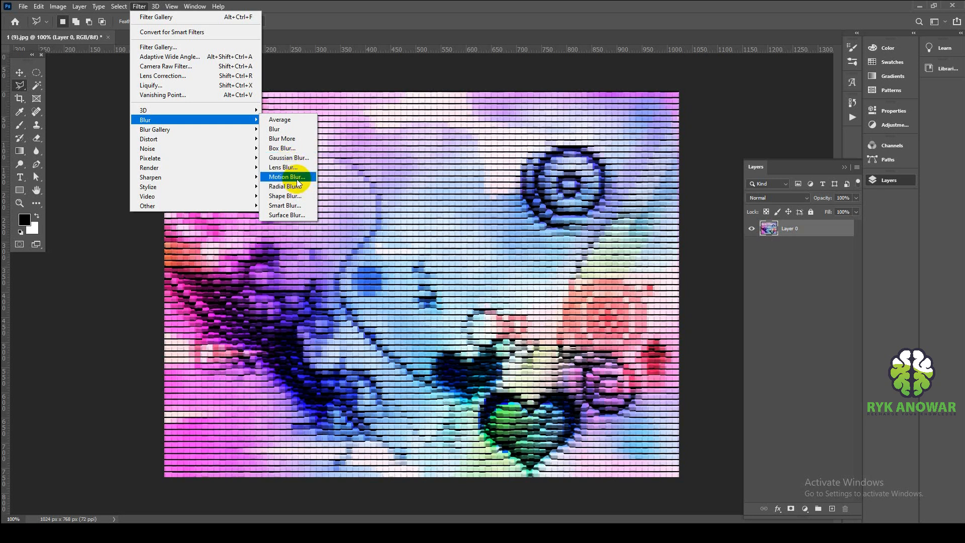
click(292, 157)
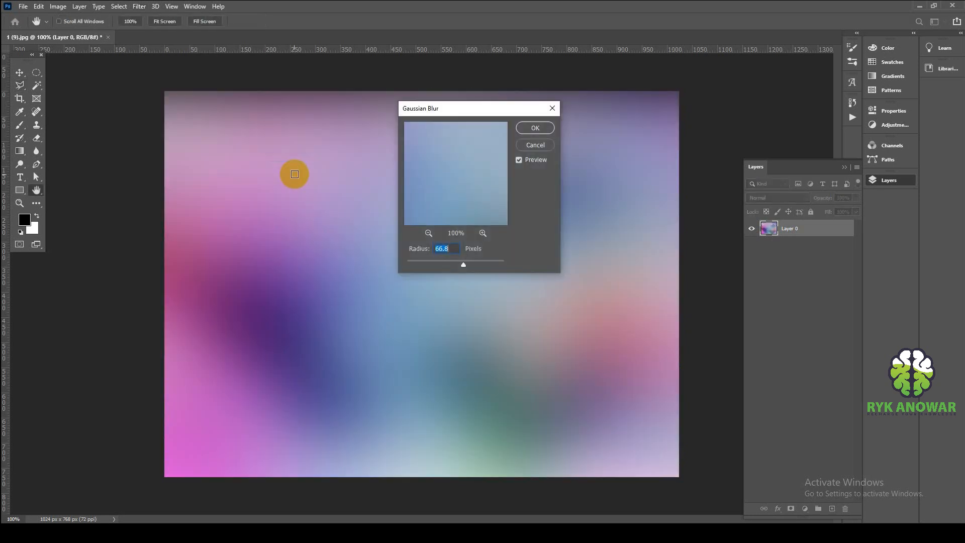
drag(455, 108, 666, 96)
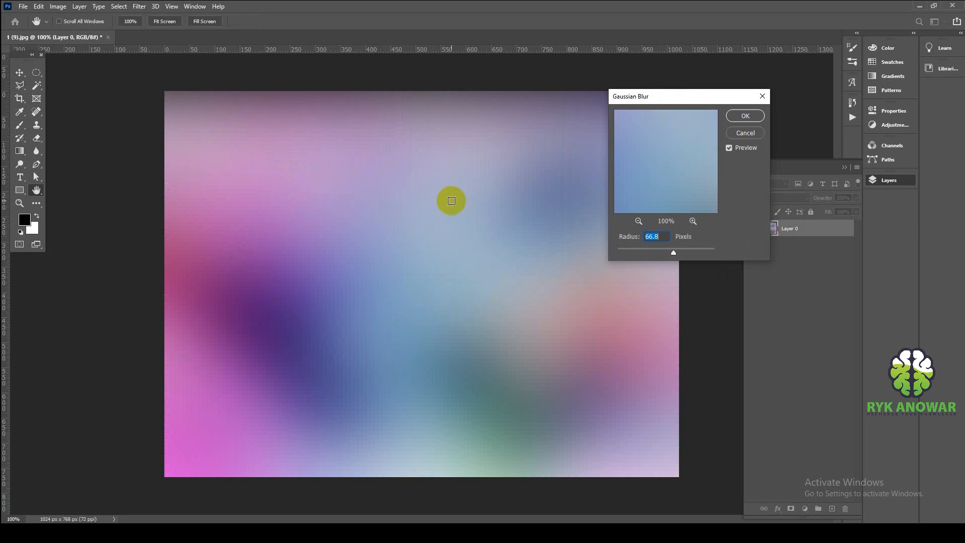
mouse_move(673, 255)
mouse_down()
mouse_move(622, 254)
mouse_move(664, 254)
mouse_up()
click(745, 132)
Apply a Motion Blur to the patchwork image at an angle of 0°, with a long distance that smears it into horizontal stripes
click(139, 7)
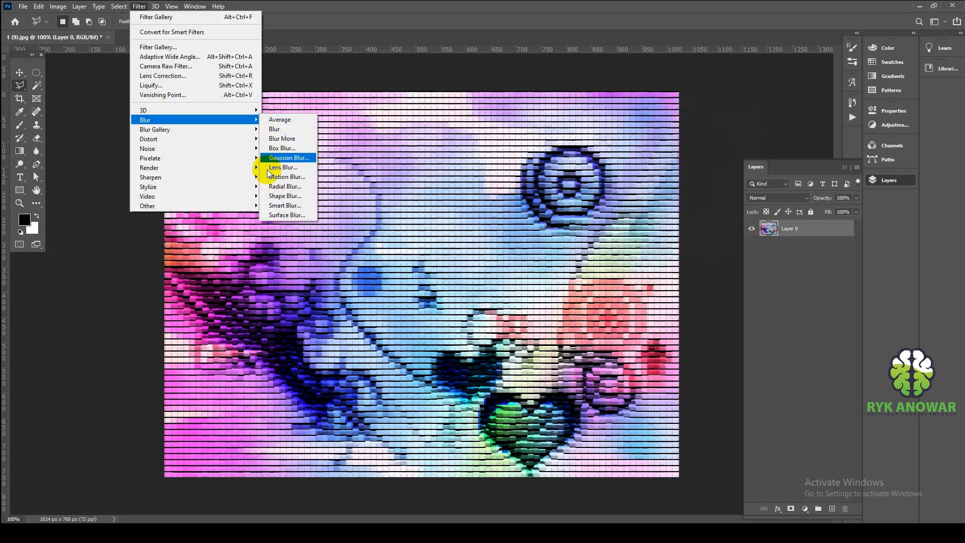
click(291, 177)
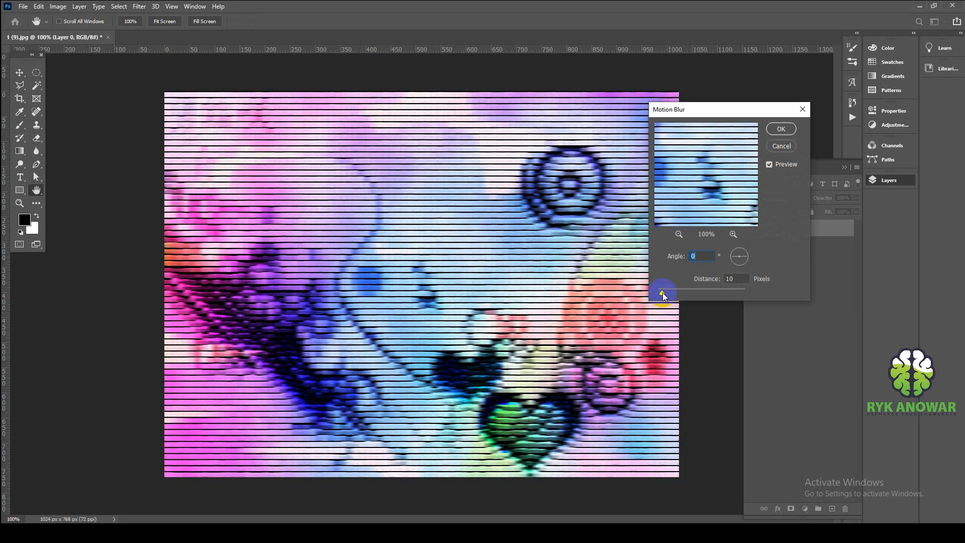
drag(671, 295, 703, 298)
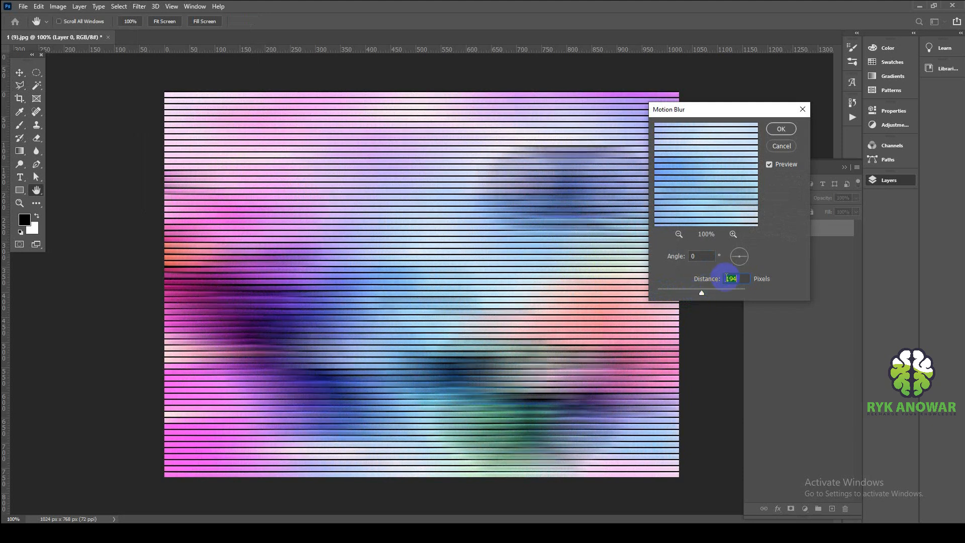
mouse_move(745, 265)
mouse_down()
mouse_move(737, 267)
mouse_move(743, 257)
mouse_up()
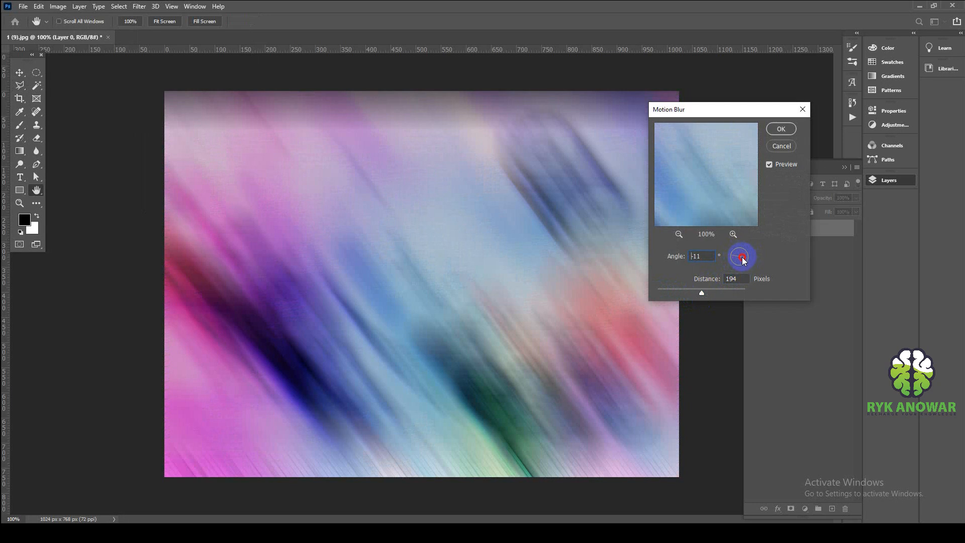
double_click(705, 261)
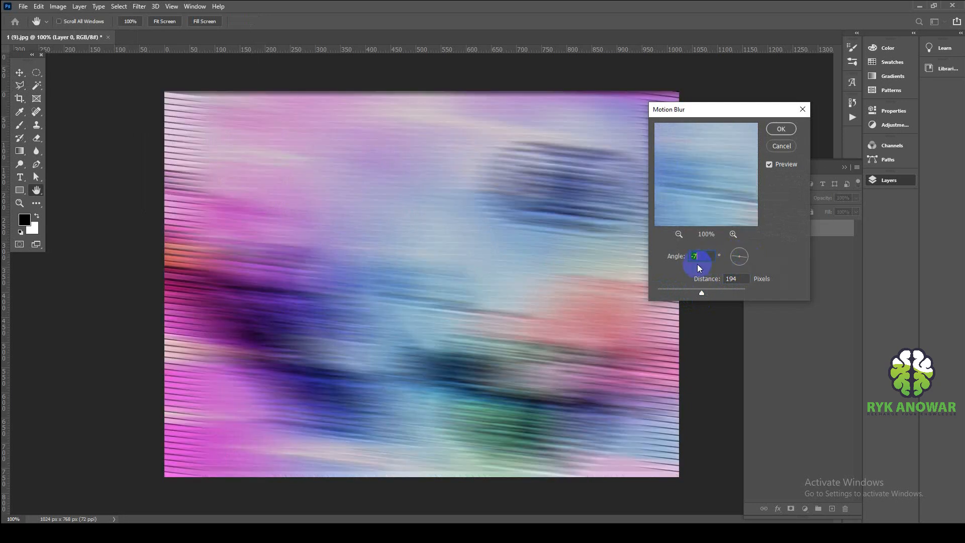
text(0)
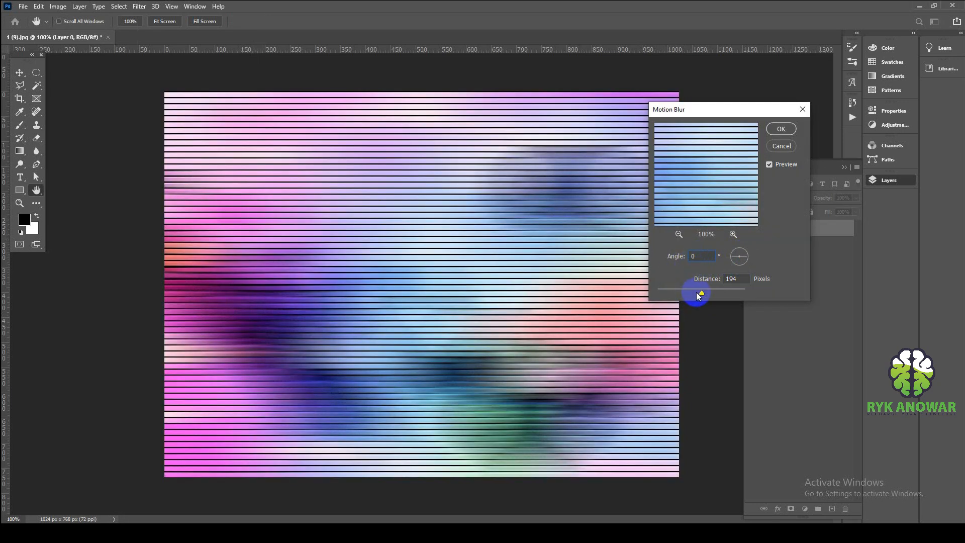
drag(706, 293, 700, 295)
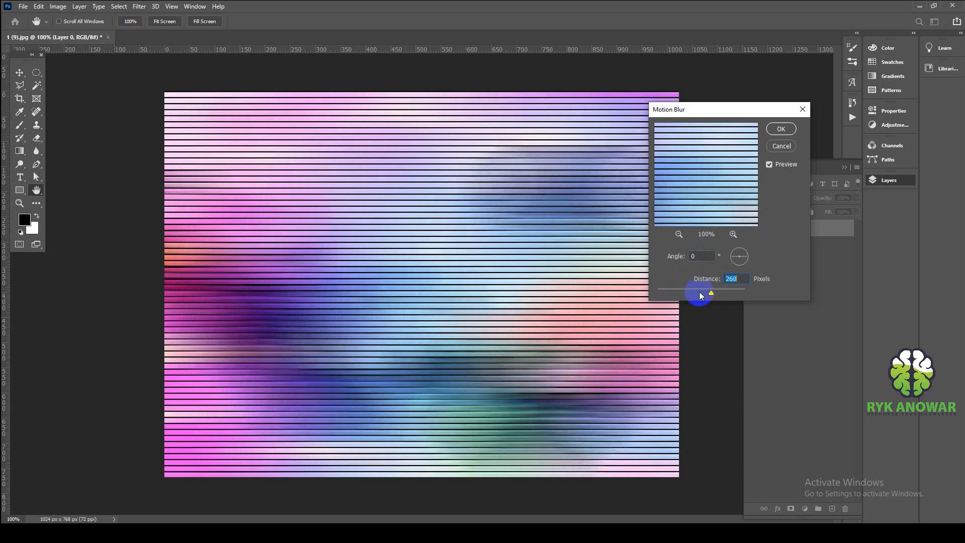
click(781, 132)
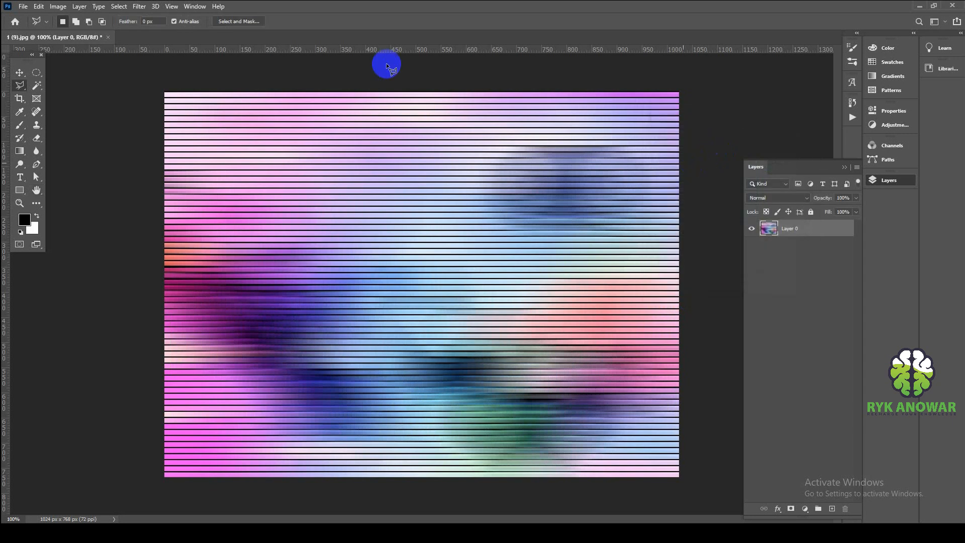
Save the striped image to the Desktop as a JPEG named Back, and quit without saving changes to the original document
click(23, 6)
click(44, 126)
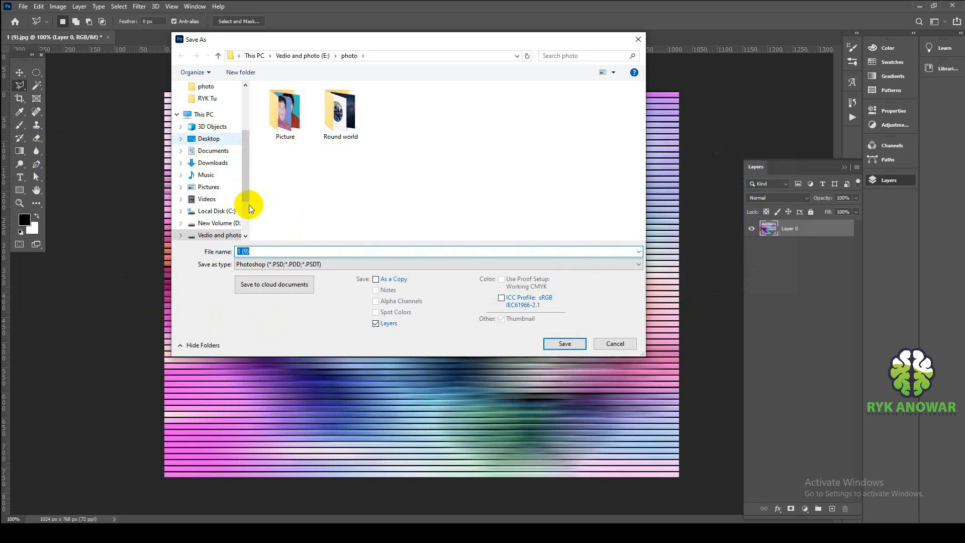
text(Back)
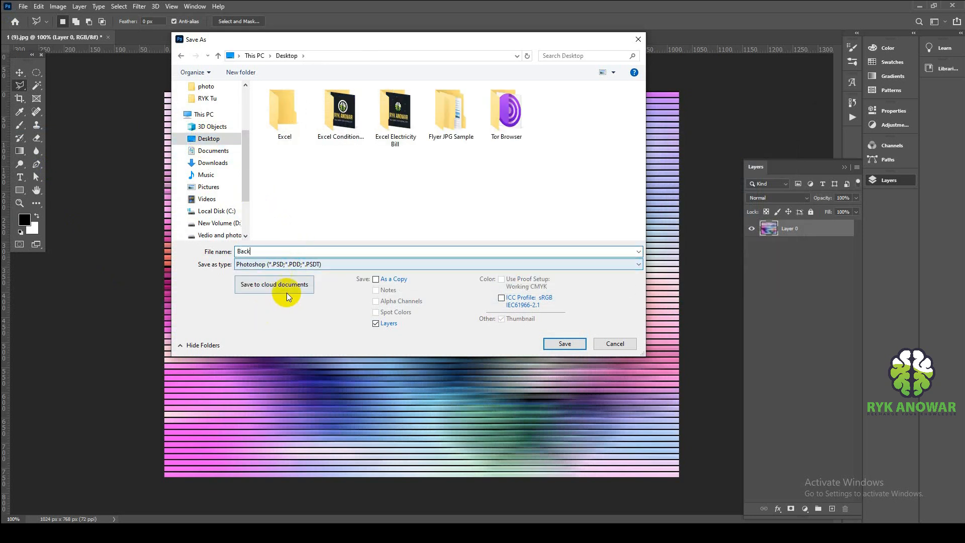
click(291, 264)
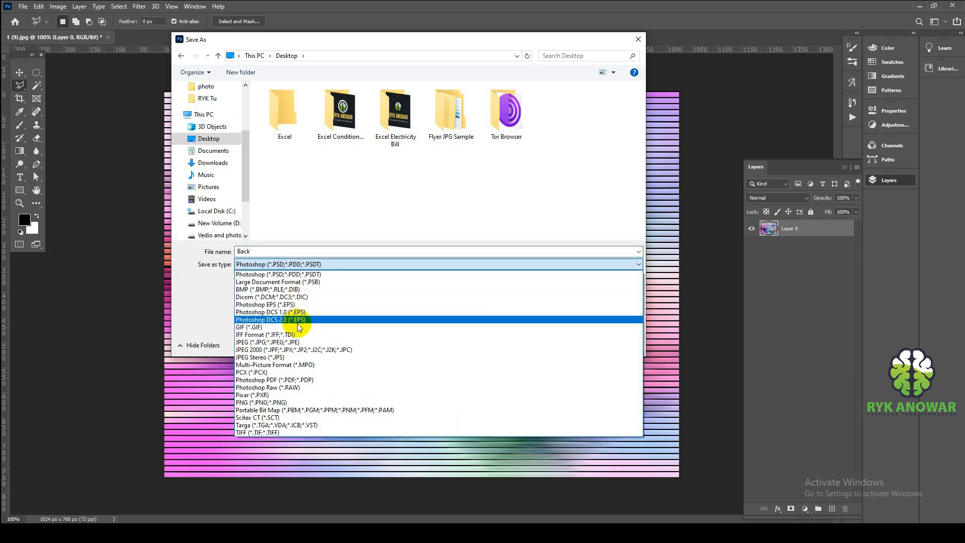
click(305, 342)
click(304, 343)
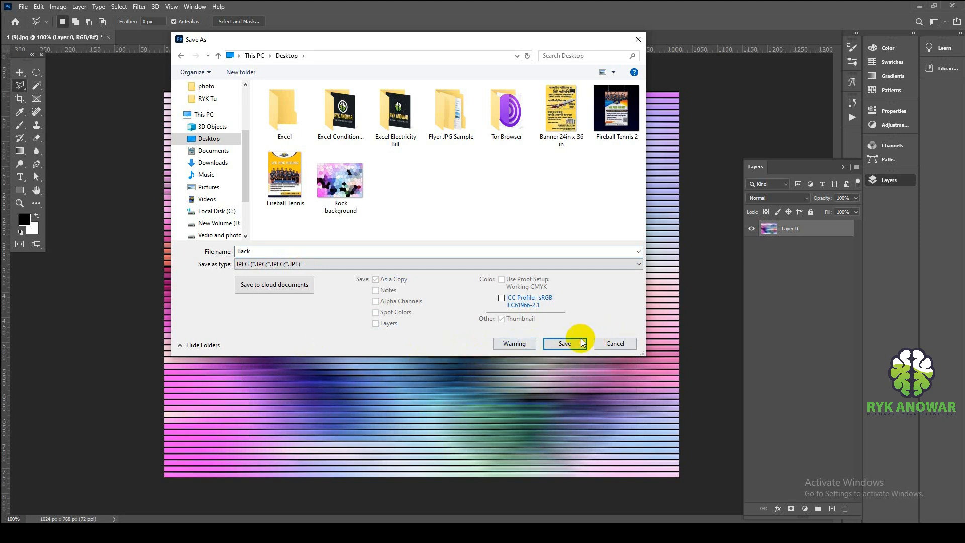
click(568, 343)
click(538, 133)
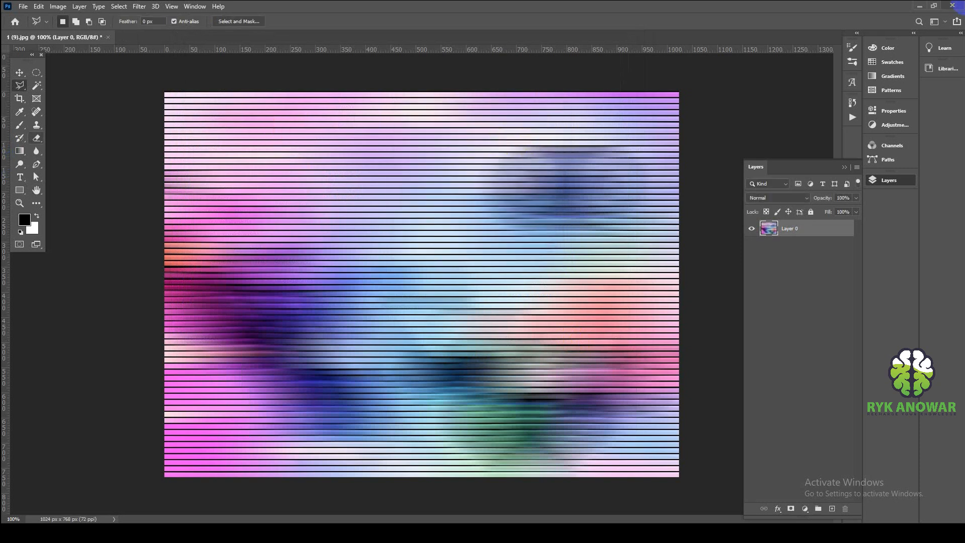
click(956, 6)
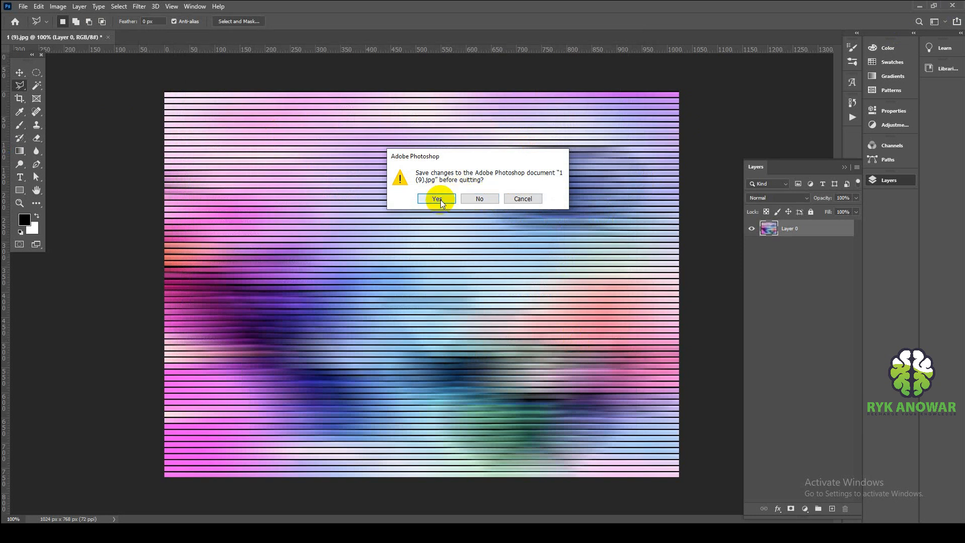
click(477, 199)
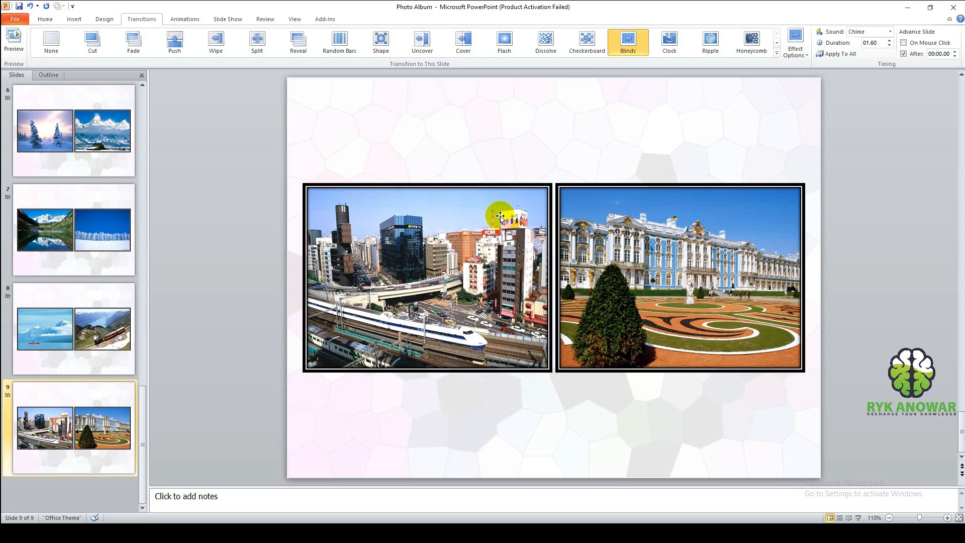
Create a new presentation in PowerPoint and set its first slide to the Blank layout
key(ctrl+n)
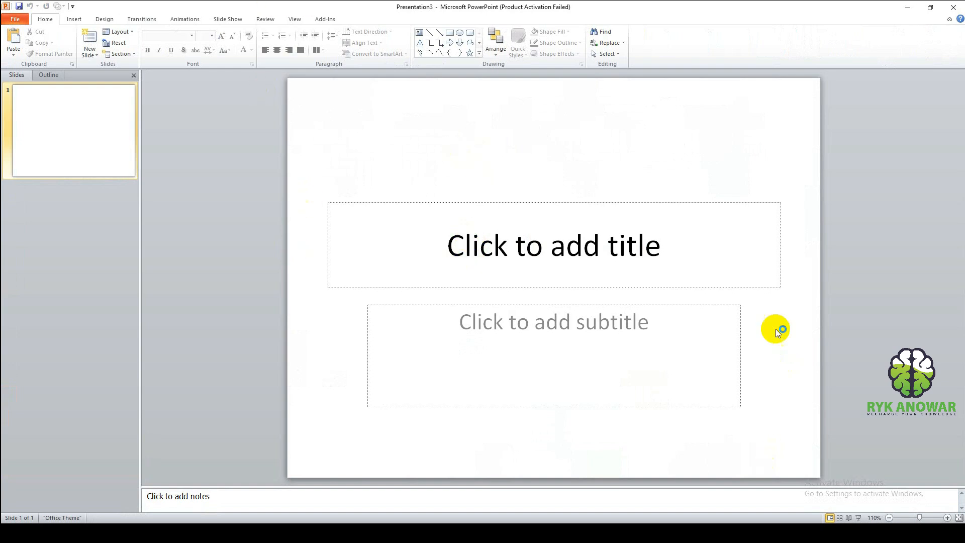
click(615, 261)
click(612, 320)
click(578, 237)
click(565, 120)
click(126, 32)
click(134, 193)
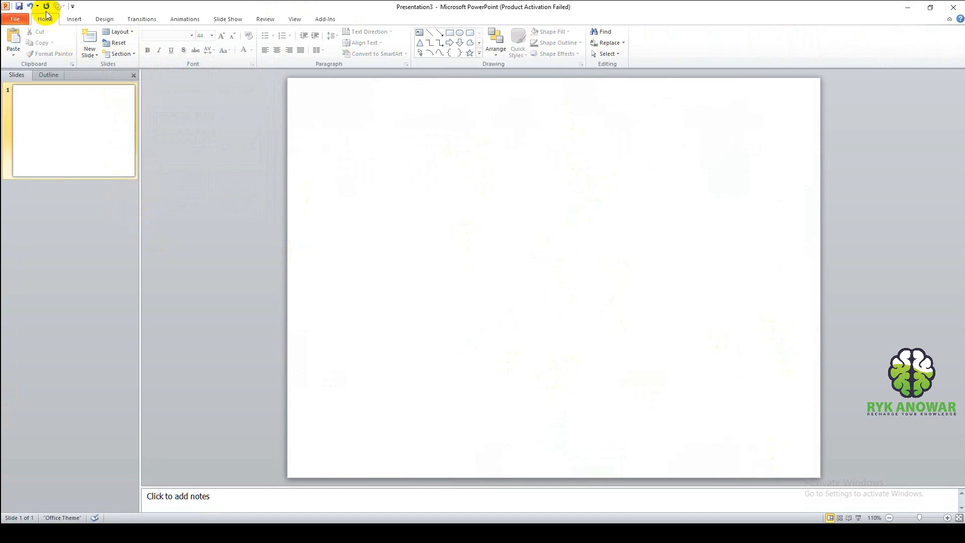
Start a new photo album and browse for its pictures in the photo folder on the Vedio and photo (E:) drive, enlarging the file dialog
click(72, 18)
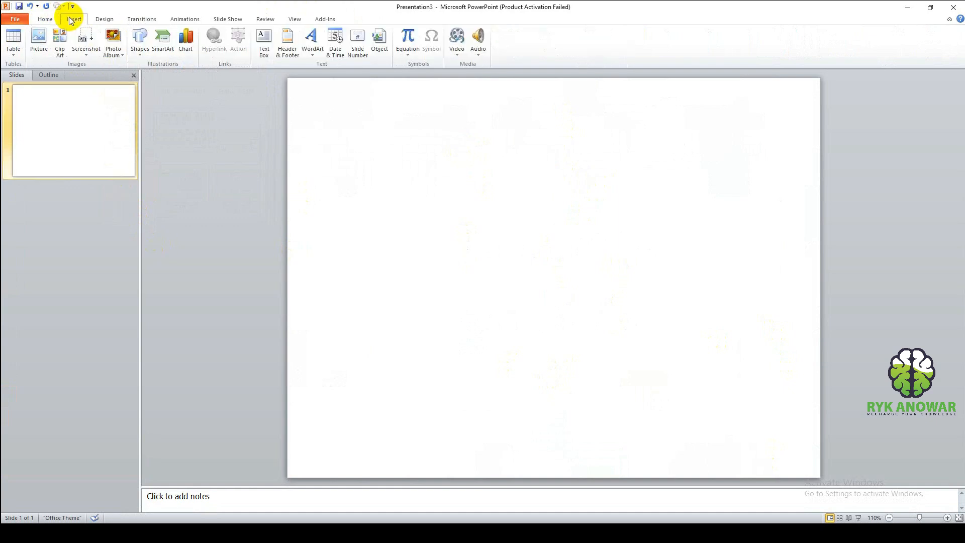
click(122, 58)
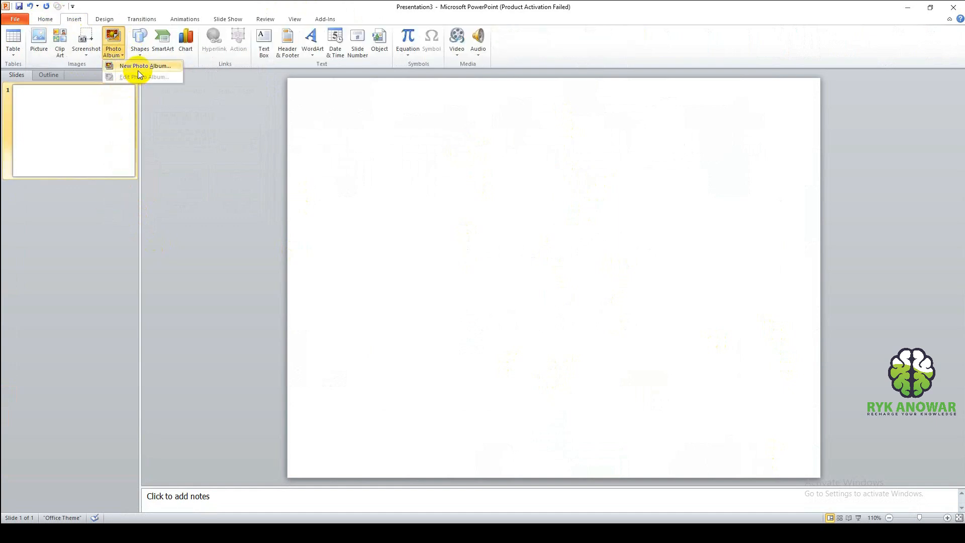
click(135, 68)
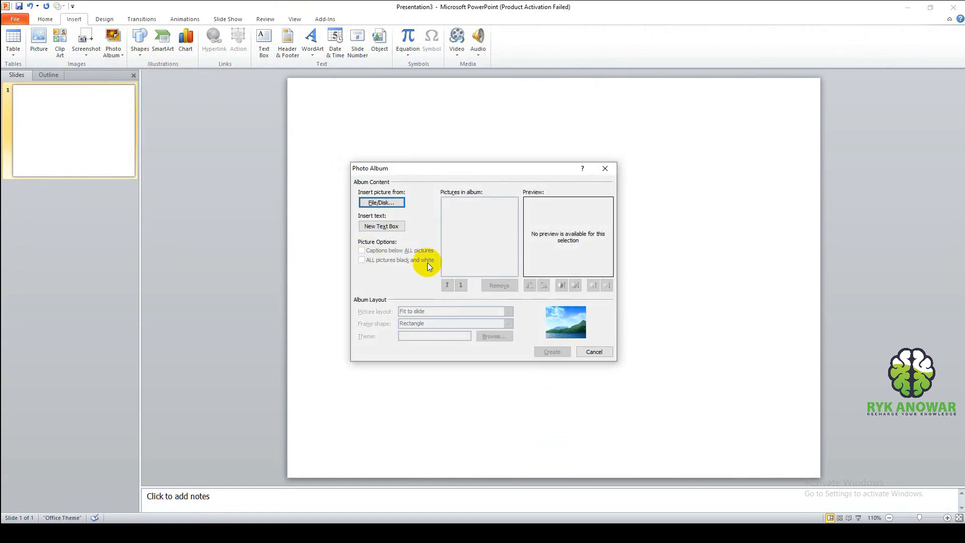
click(381, 202)
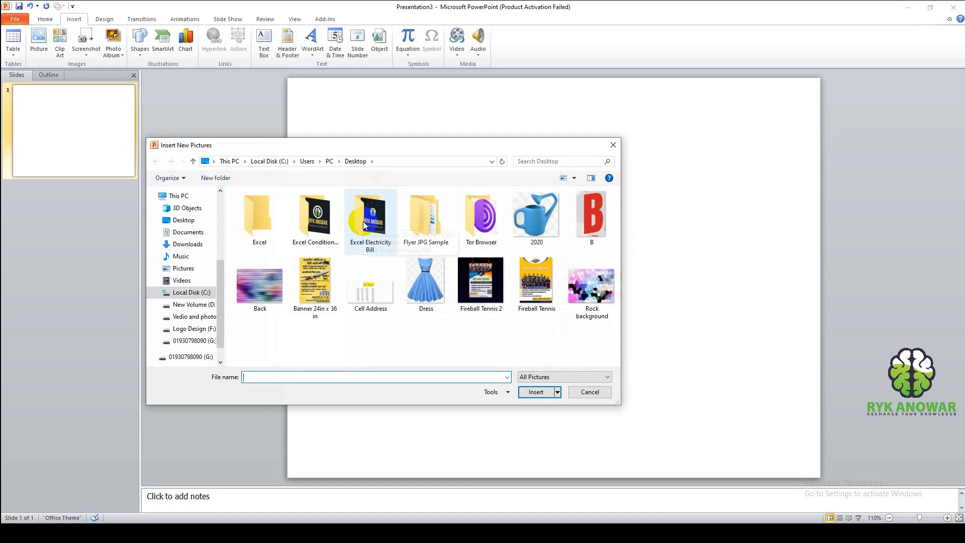
click(201, 328)
click(193, 304)
click(204, 318)
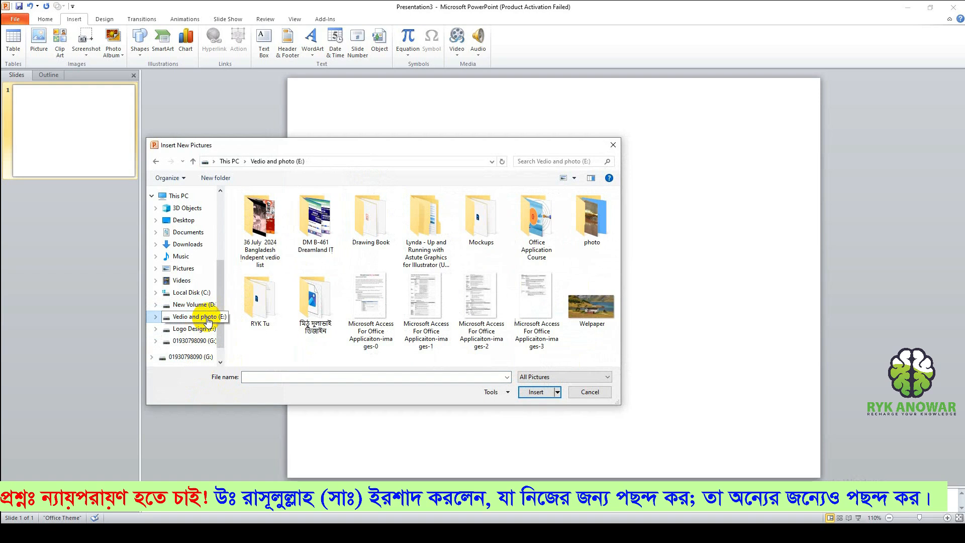
double_click(589, 224)
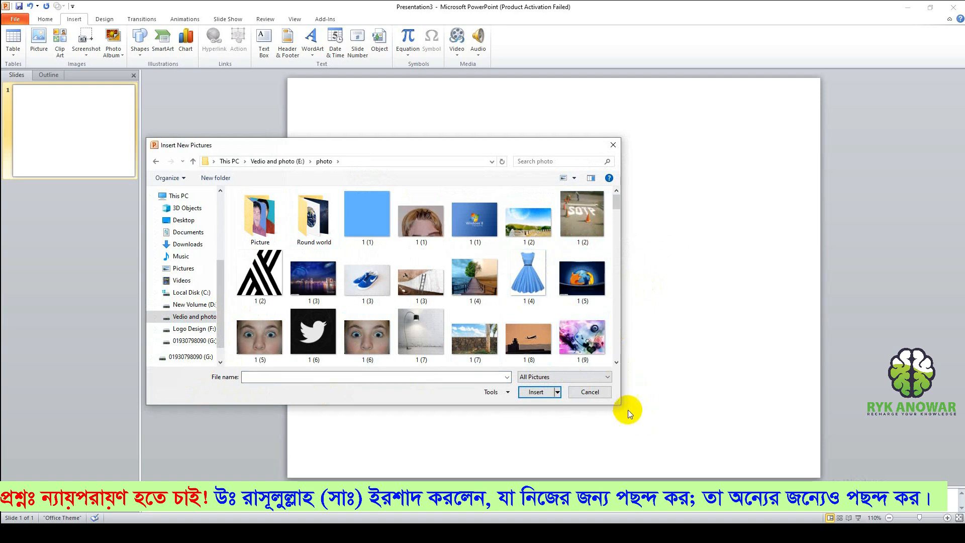
drag(620, 405, 761, 474)
drag(494, 143, 498, 84)
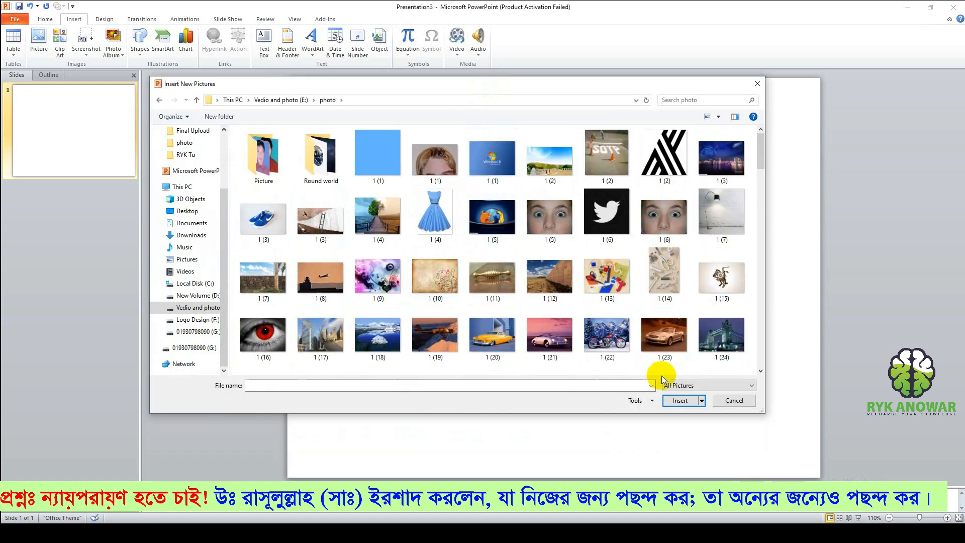
Select the pictures 1 (30), 1 (39), 1 (7) and 1 (20) in the photo folder
click(762, 373)
click(761, 373)
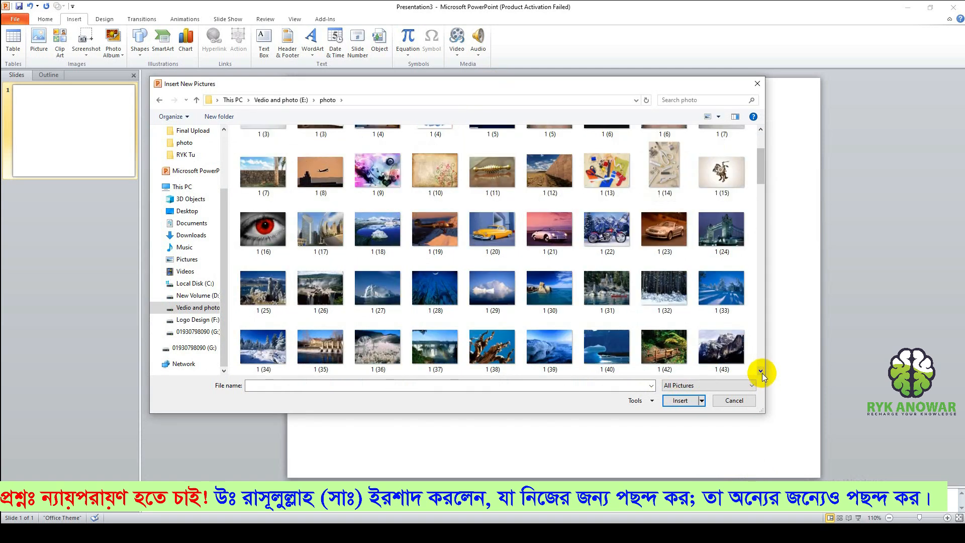
click(553, 295)
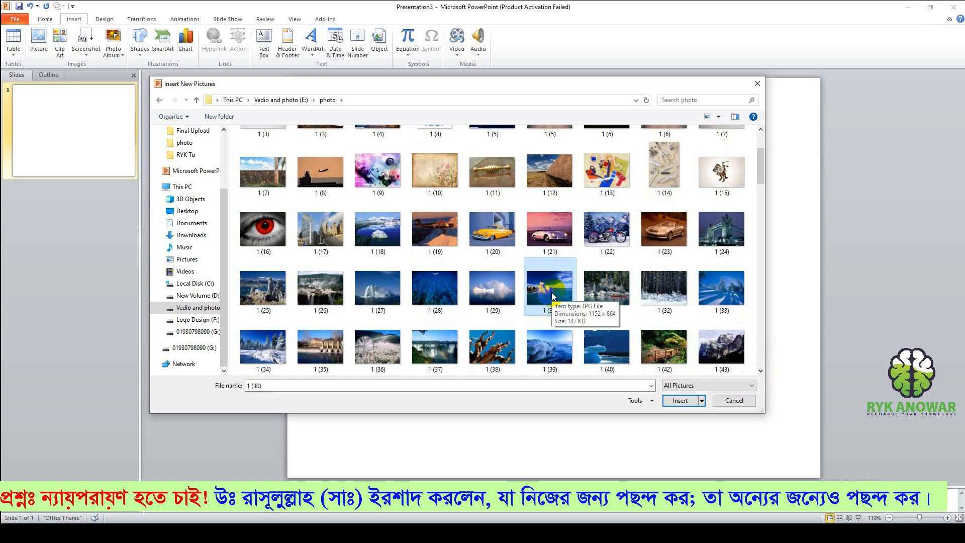
ctrl+click(550, 352)
ctrl+click(263, 172)
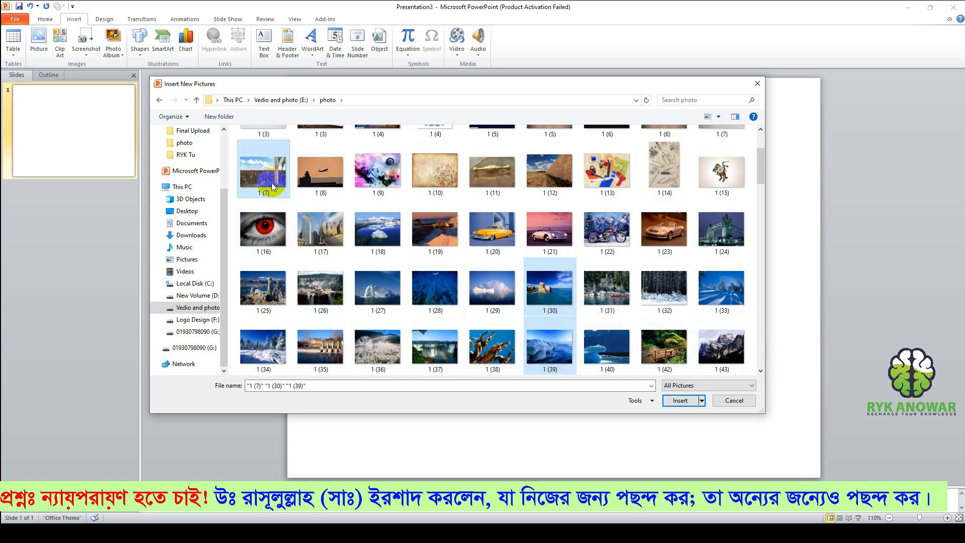
ctrl+click(487, 240)
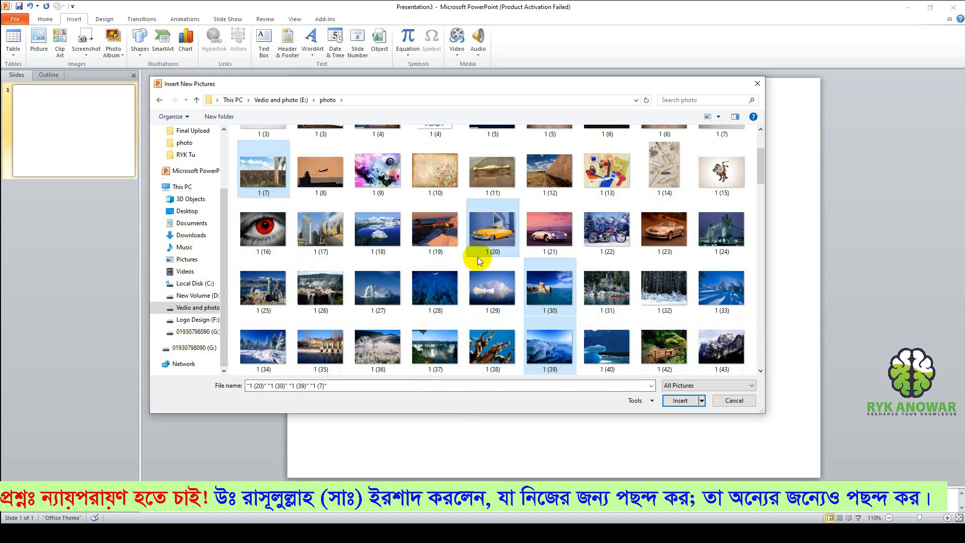
Add the pictures 1 (59), 1 (37), 1 (46) and 1 (45) to the selection
click(761, 369)
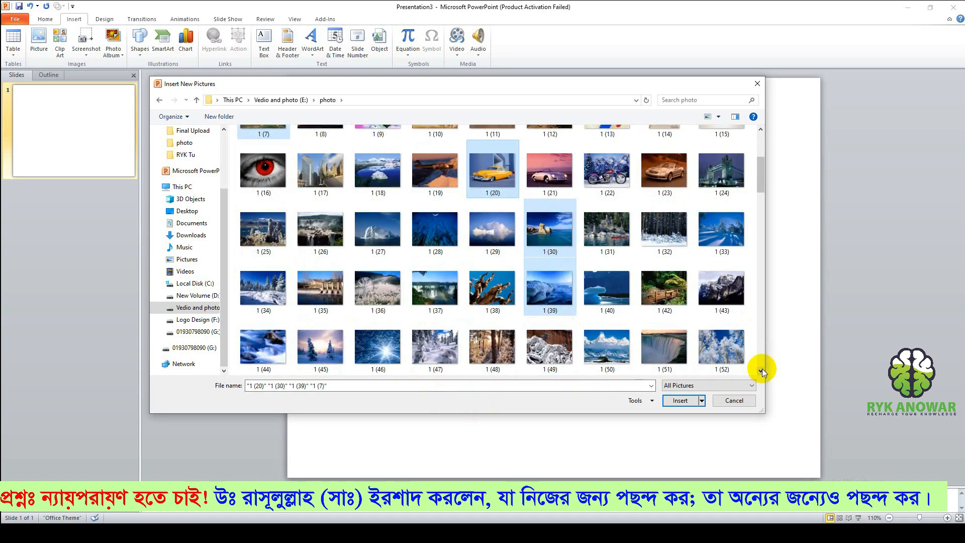
click(760, 369)
ctrl+click(618, 349)
ctrl+click(442, 226)
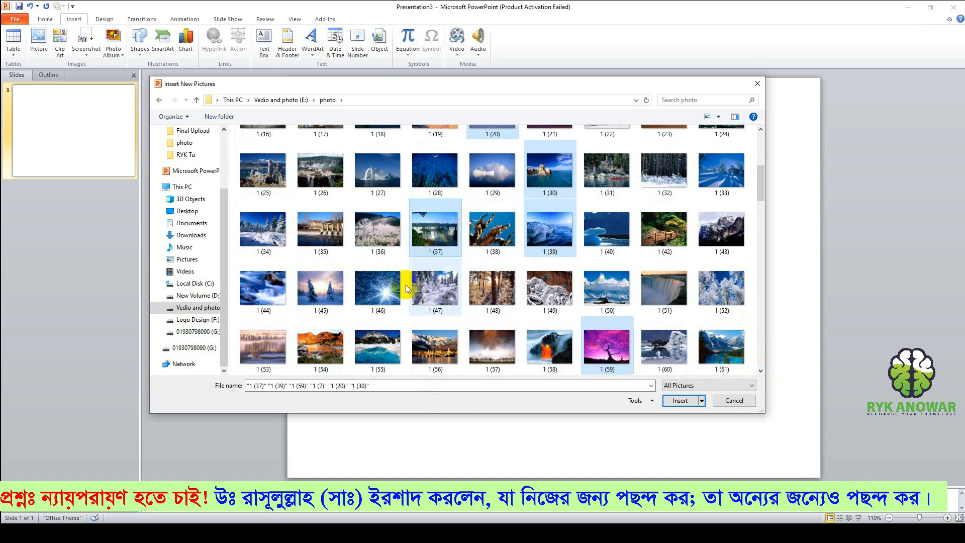
ctrl+click(377, 287)
ctrl+click(320, 287)
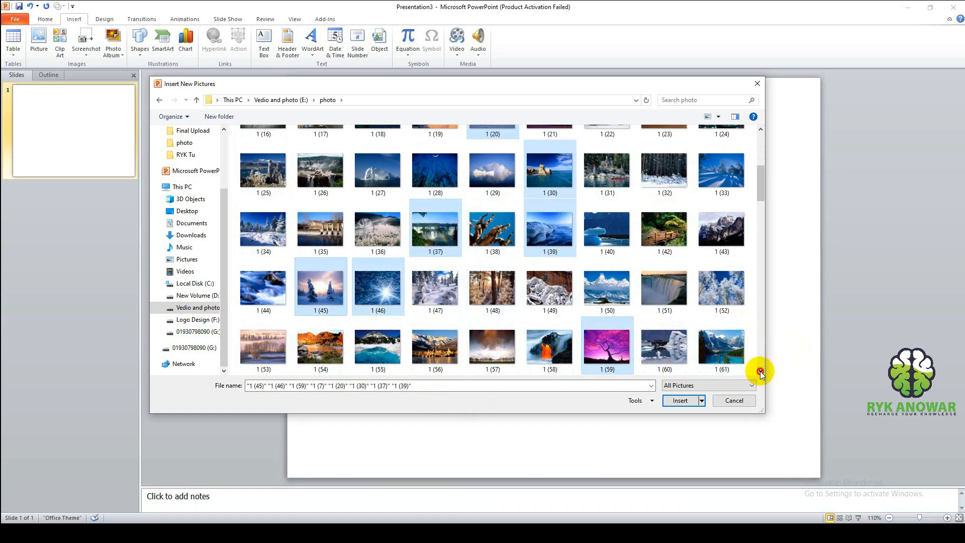
Extend the selection with the pictures 1 (104), 1 (113), 1 (109), 1 (98) and 1 (90)
click(761, 370)
click(761, 369)
click(760, 370)
click(760, 370)
click(760, 371)
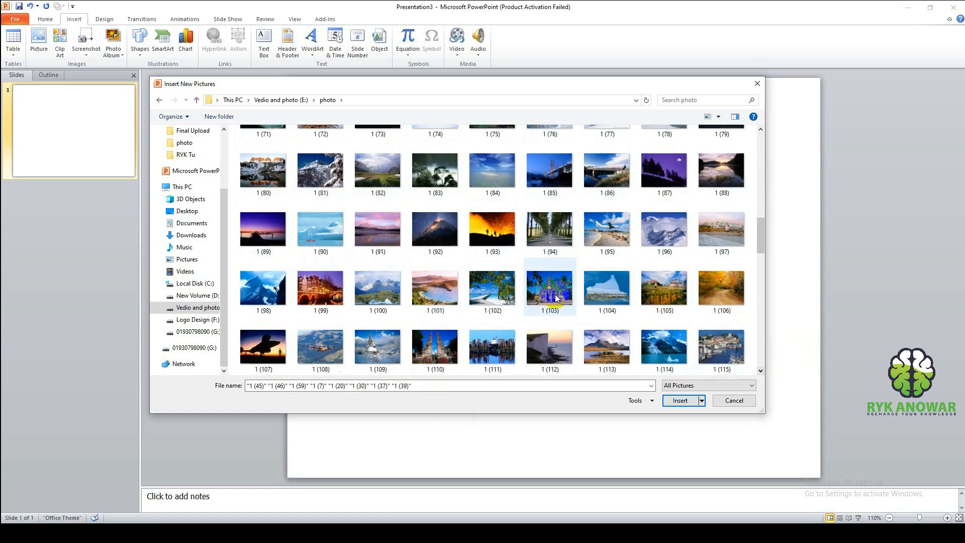
ctrl+click(608, 289)
ctrl+click(617, 346)
ctrl+click(397, 354)
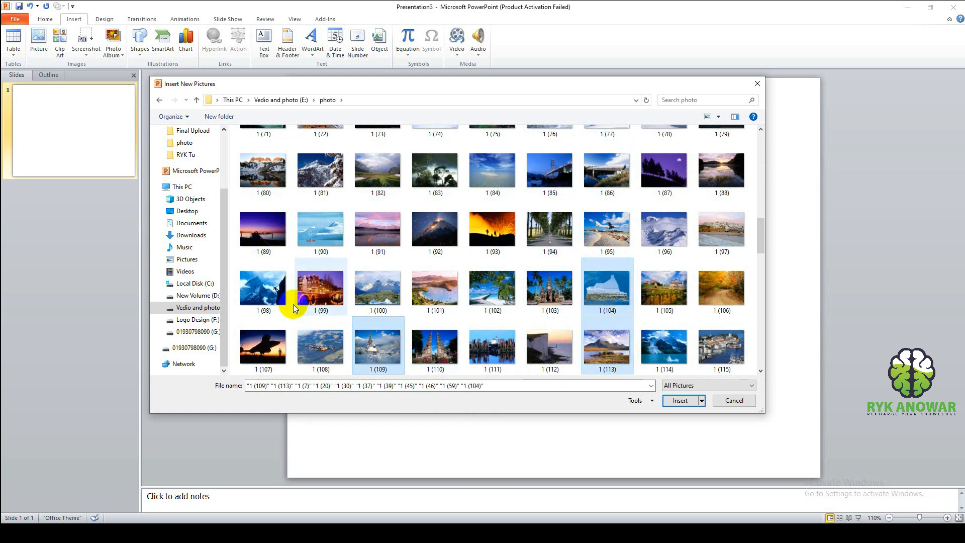
ctrl+click(266, 297)
ctrl+click(314, 234)
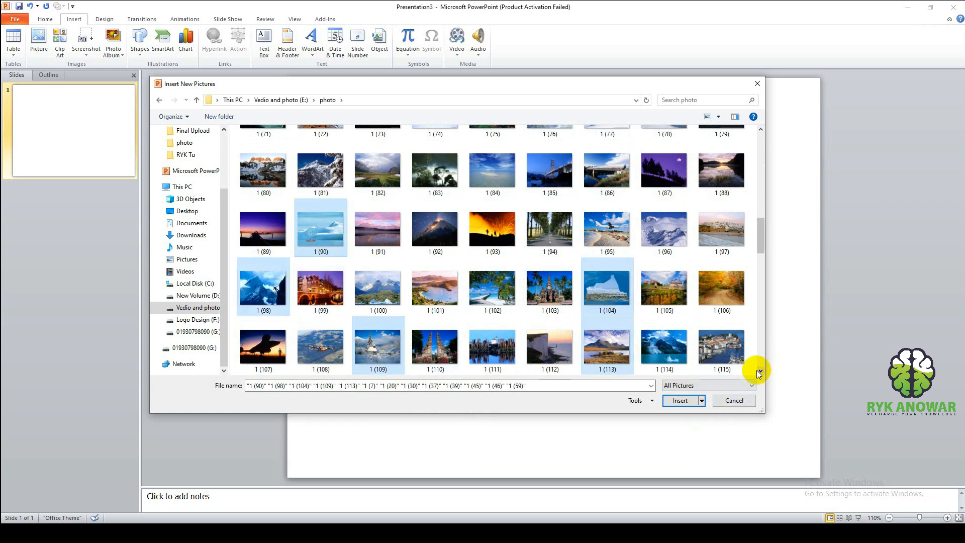
Add 1 (160), 1 (161) and 1 (170) to the selection and insert all selected pictures into the album
click(760, 370)
click(760, 371)
click(760, 371)
click(761, 370)
click(761, 371)
click(760, 371)
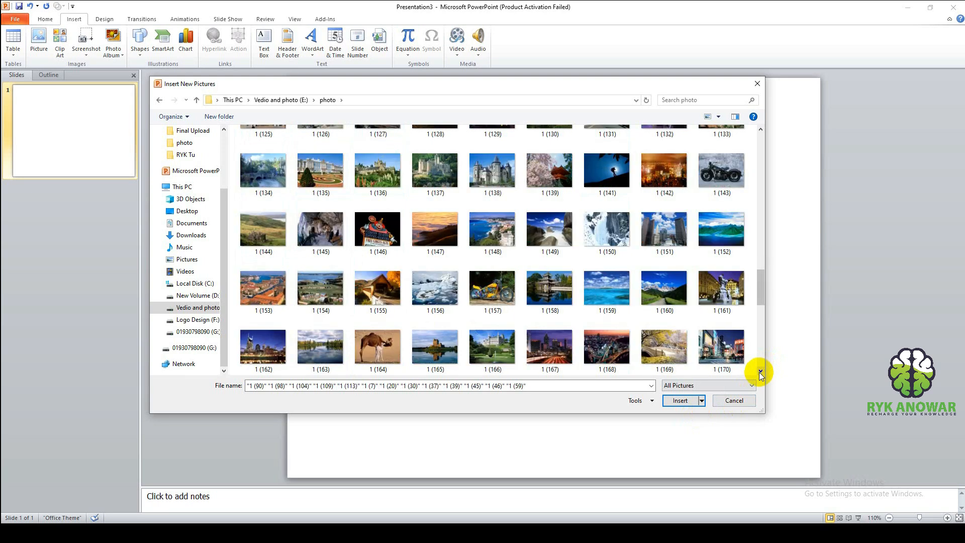
ctrl+click(654, 289)
ctrl+click(721, 289)
ctrl+click(722, 344)
click(679, 409)
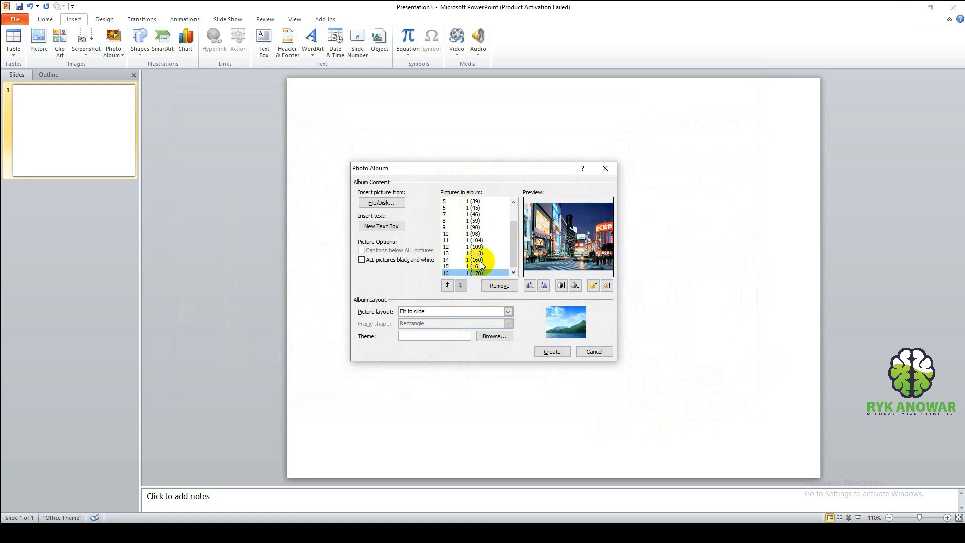
Preview a few album pictures, and lower the brightness of picture 1 (46) by three steps and raise it by one
click(467, 241)
click(468, 227)
click(474, 214)
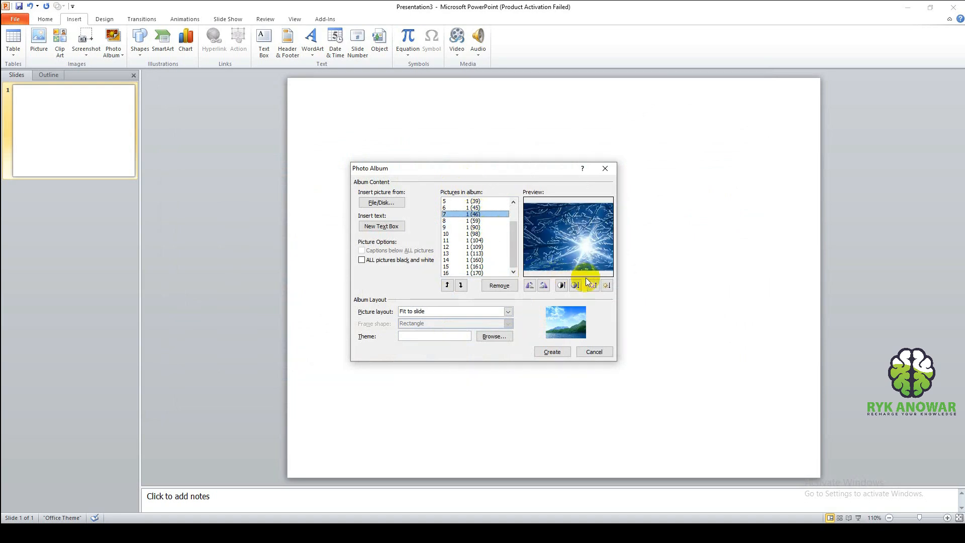
click(605, 285)
click(606, 285)
click(607, 286)
click(593, 285)
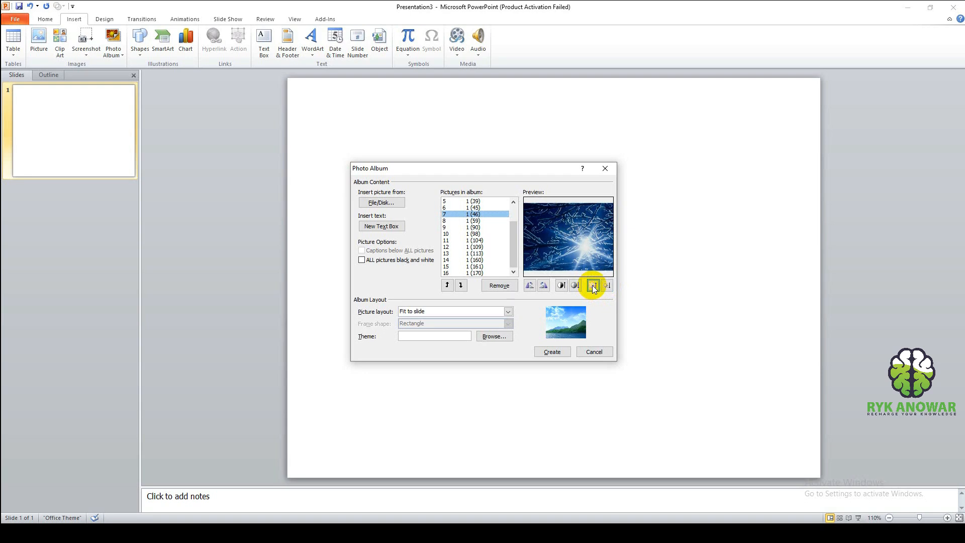
Rotate picture 1 (46) upside down with three left turns and one right turn
click(530, 286)
click(531, 286)
click(532, 285)
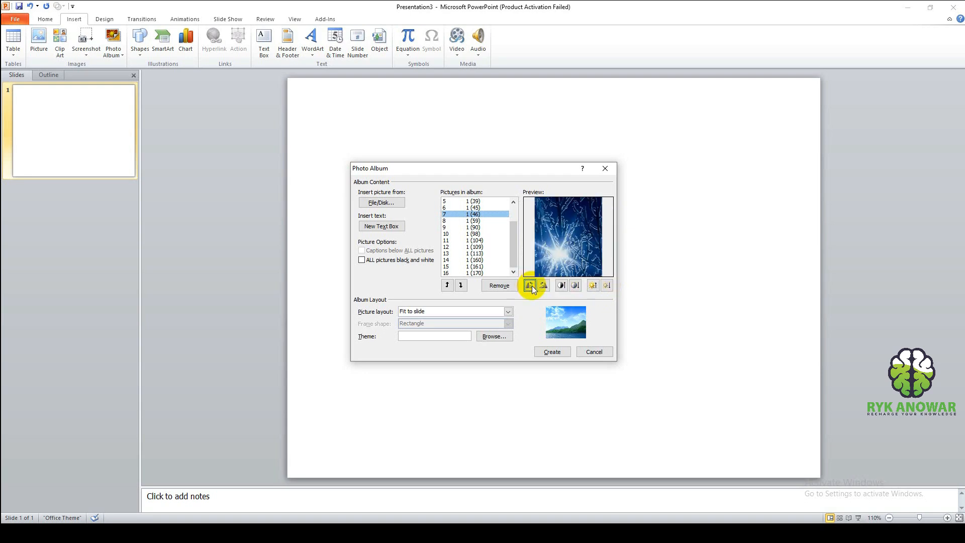
click(545, 284)
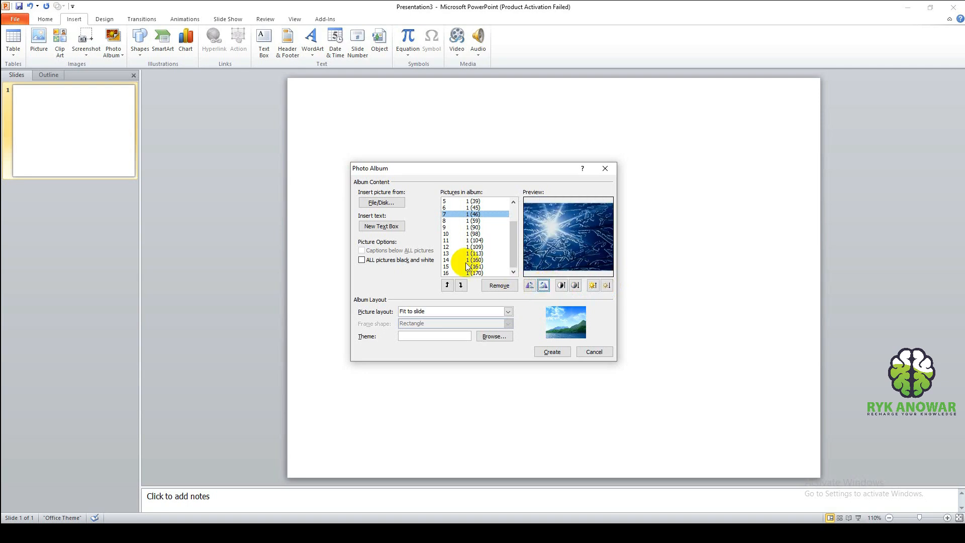
Move picture 1 (59) down the album order to position 12
click(470, 222)
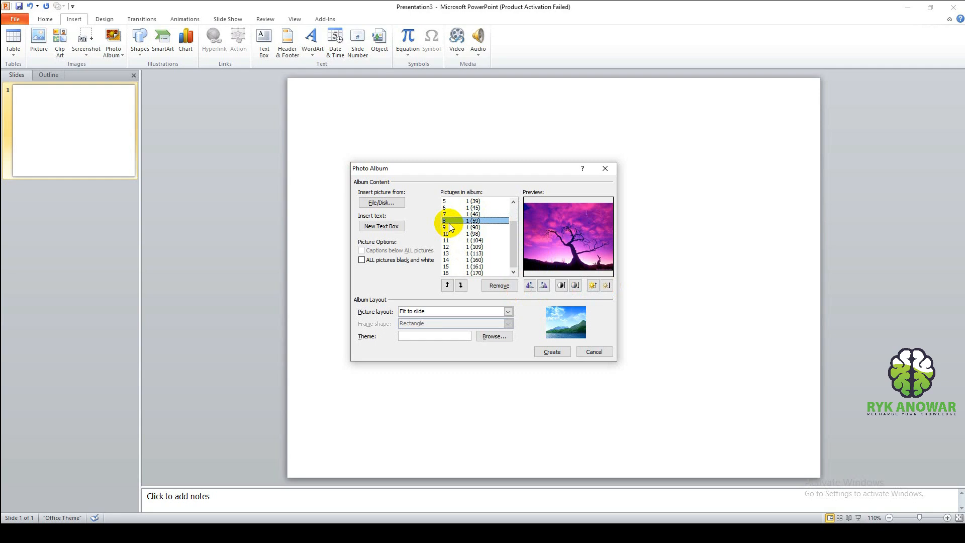
click(461, 289)
click(460, 286)
click(460, 286)
click(461, 288)
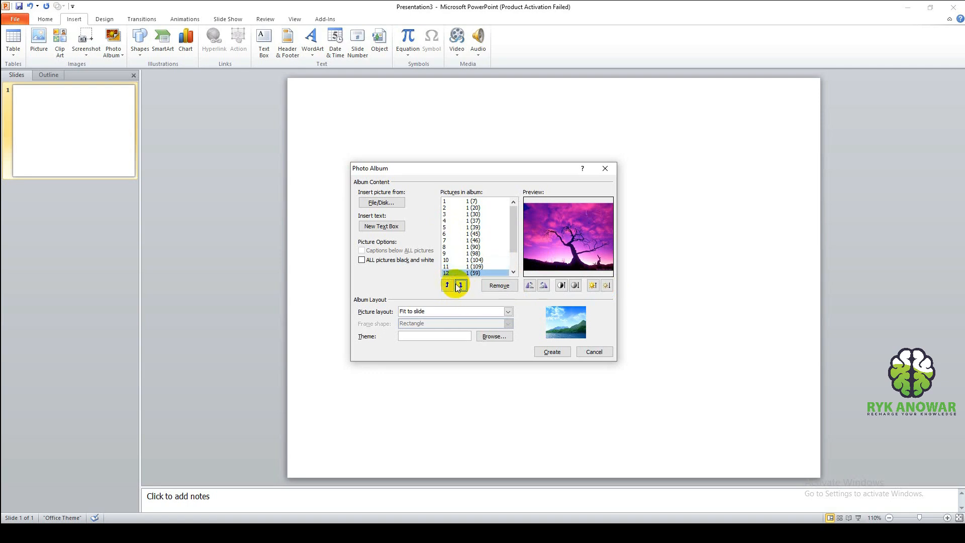
Preview other album pictures and move picture 1 (90) up to the first position
click(456, 253)
click(460, 220)
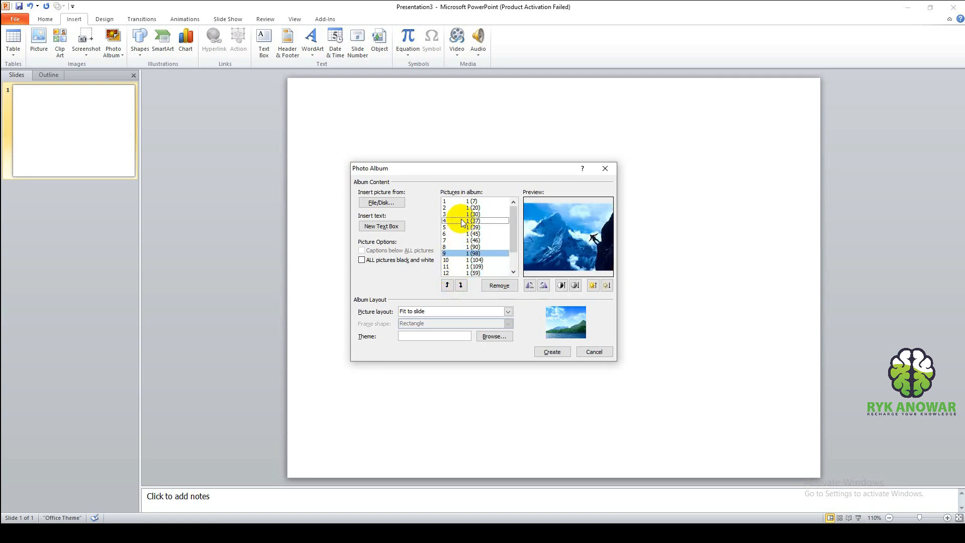
click(469, 201)
click(472, 247)
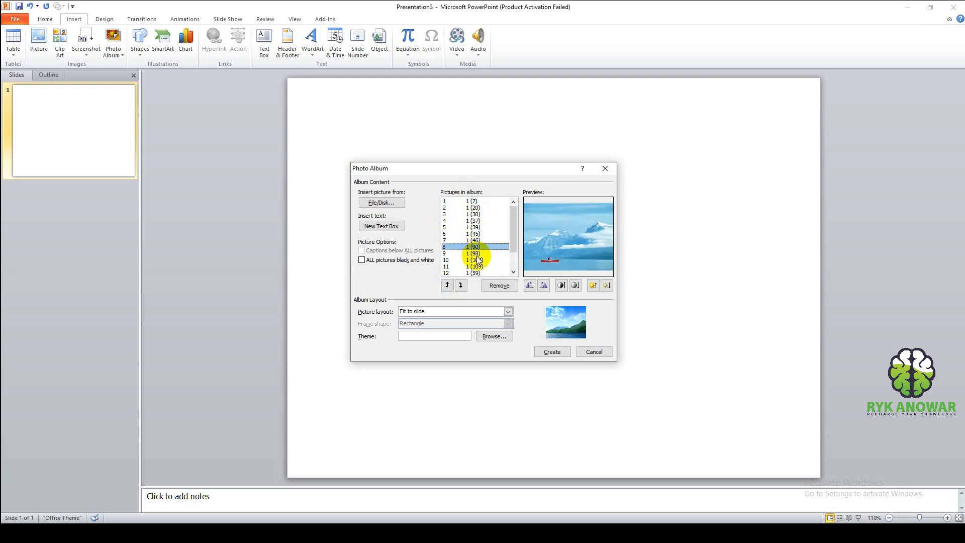
click(446, 285)
click(446, 285)
click(448, 285)
click(448, 285)
click(448, 285)
click(447, 285)
click(448, 285)
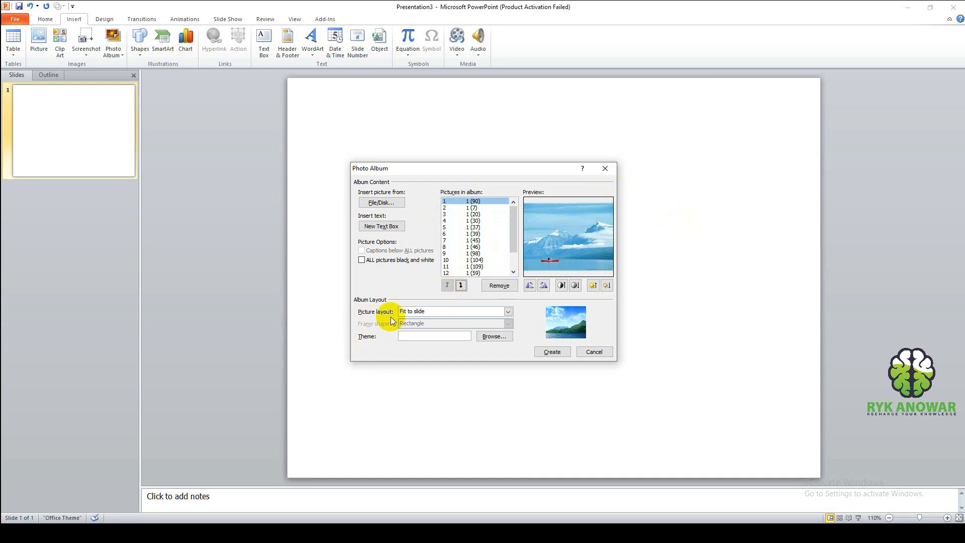
Try showing all album pictures in black and white, preview several of them, and restore their colours
click(362, 261)
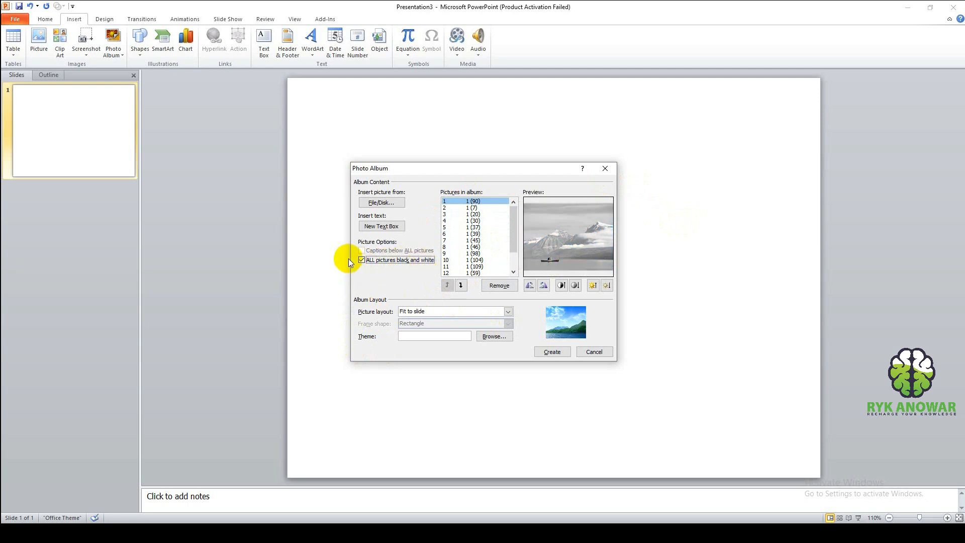
click(470, 253)
click(473, 266)
scroll(473, 267, down, 2)
click(473, 266)
click(469, 234)
click(392, 262)
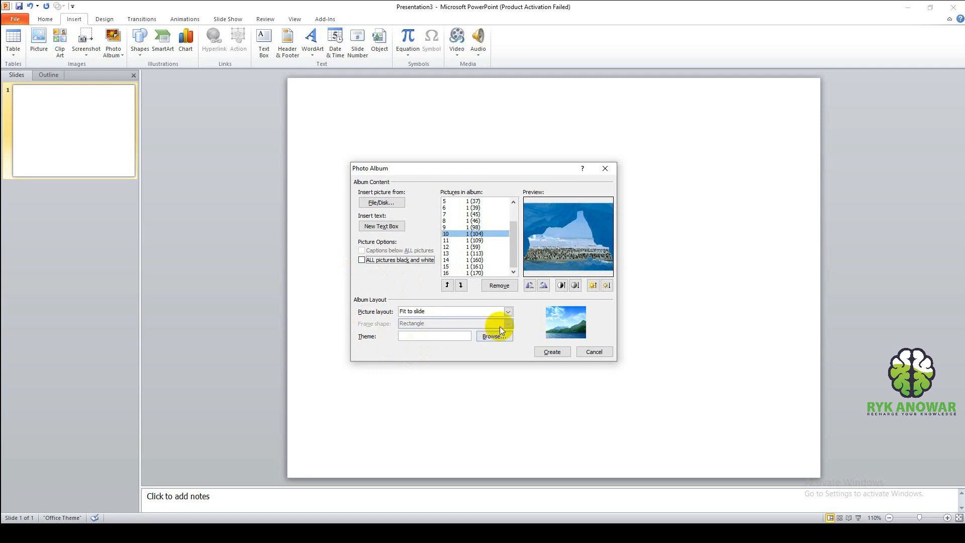
Try the 1 picture, 4 pictures and 1 picture with title layouts for the photo album
click(508, 312)
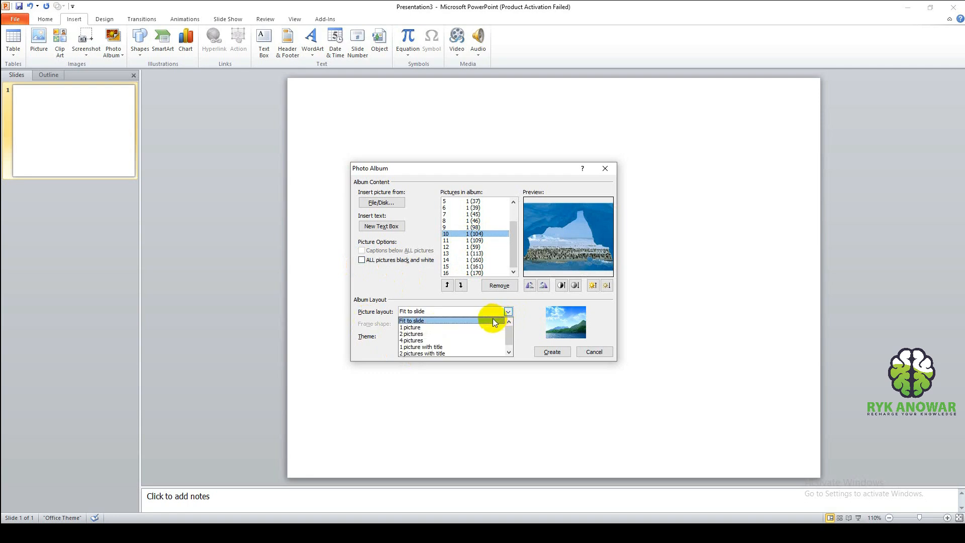
click(423, 327)
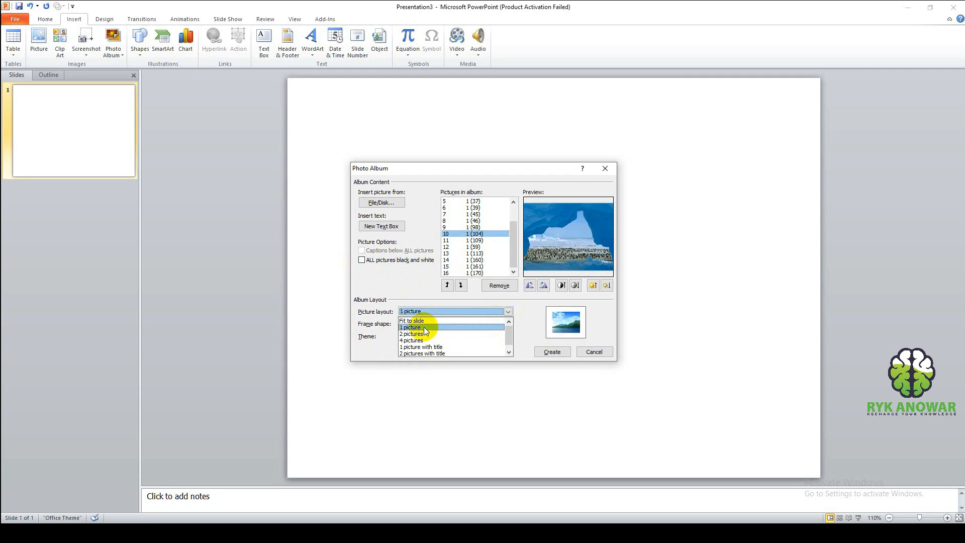
click(416, 313)
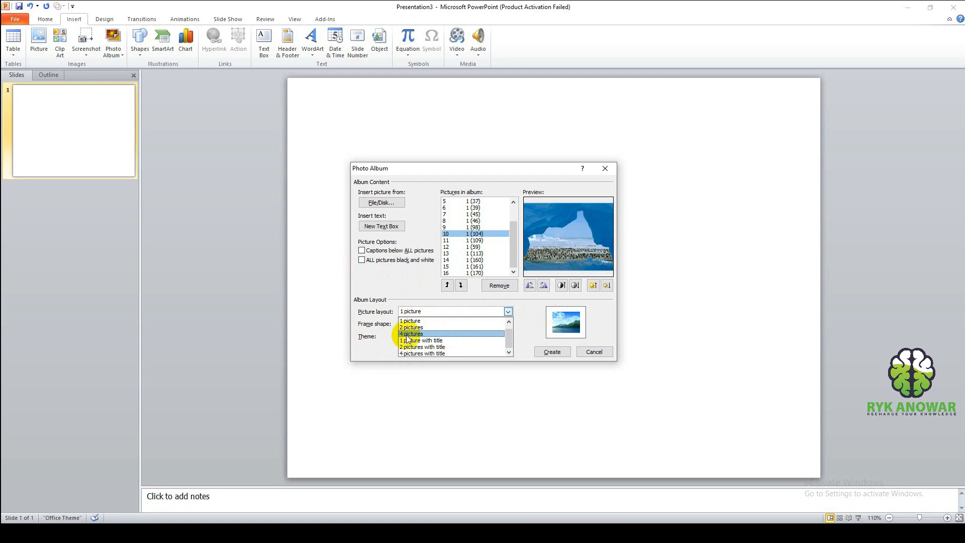
click(421, 334)
click(508, 312)
click(444, 347)
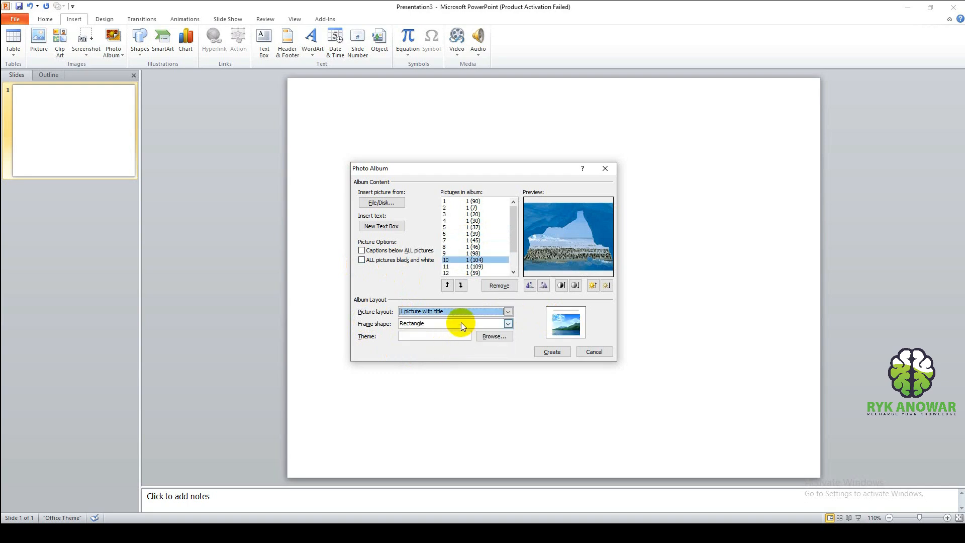
Compare the 2 pictures and 2 pictures with title layouts, and settle on 2 pictures for the album
click(508, 311)
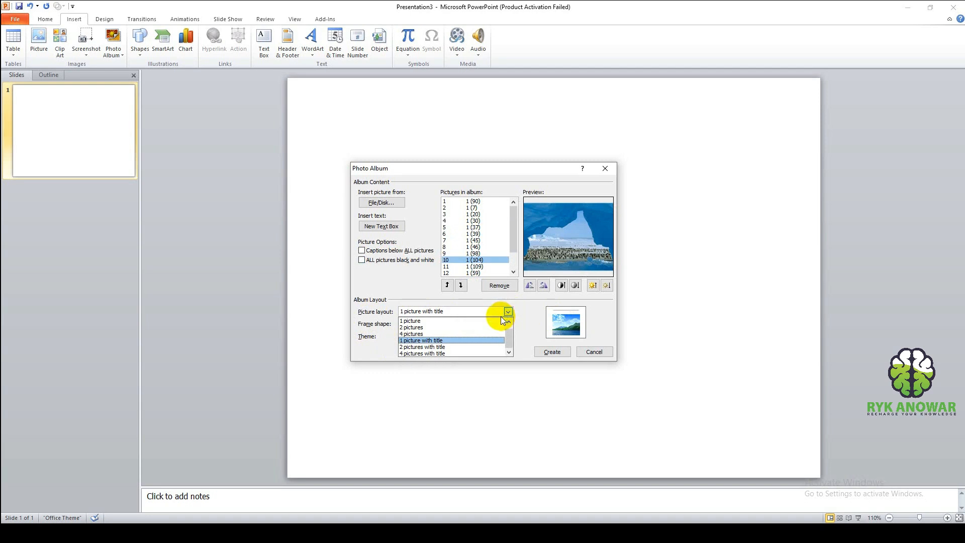
click(412, 330)
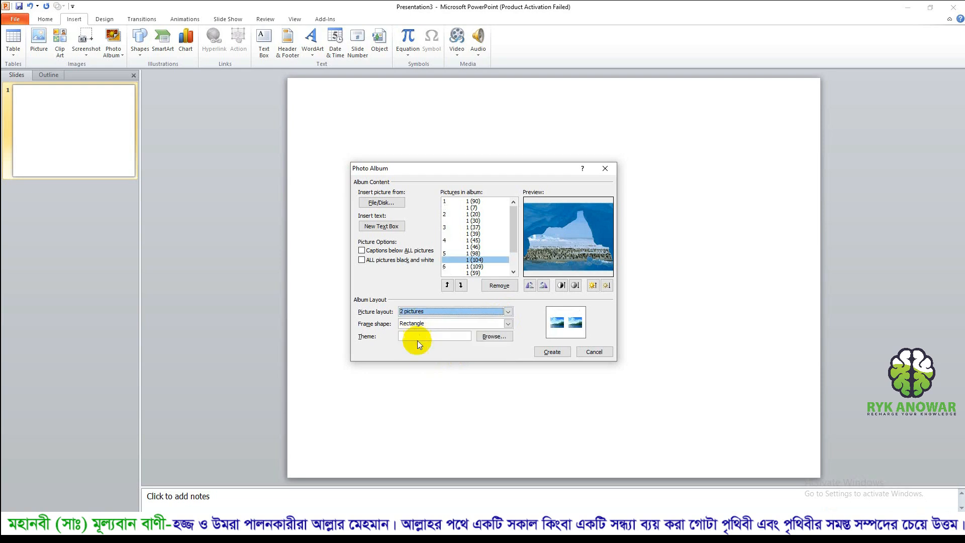
click(510, 312)
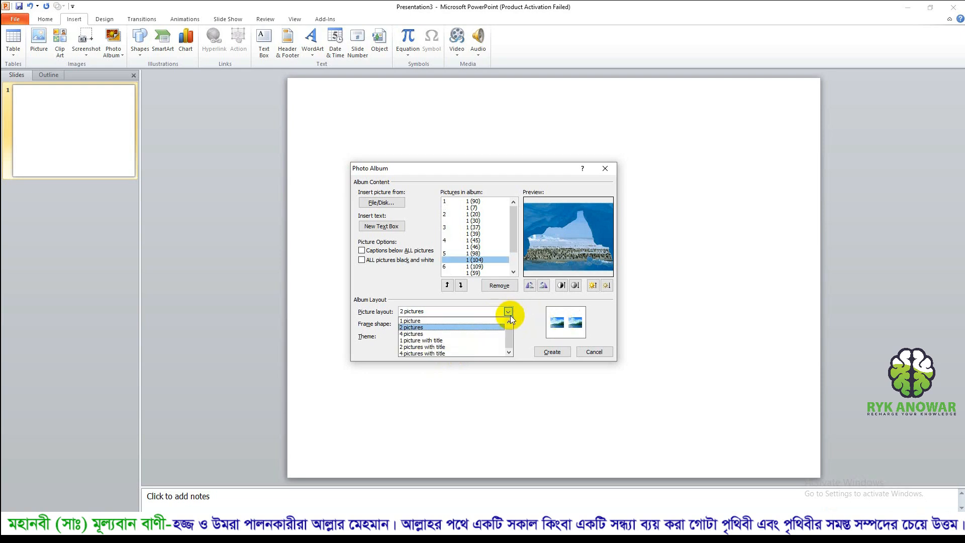
click(441, 346)
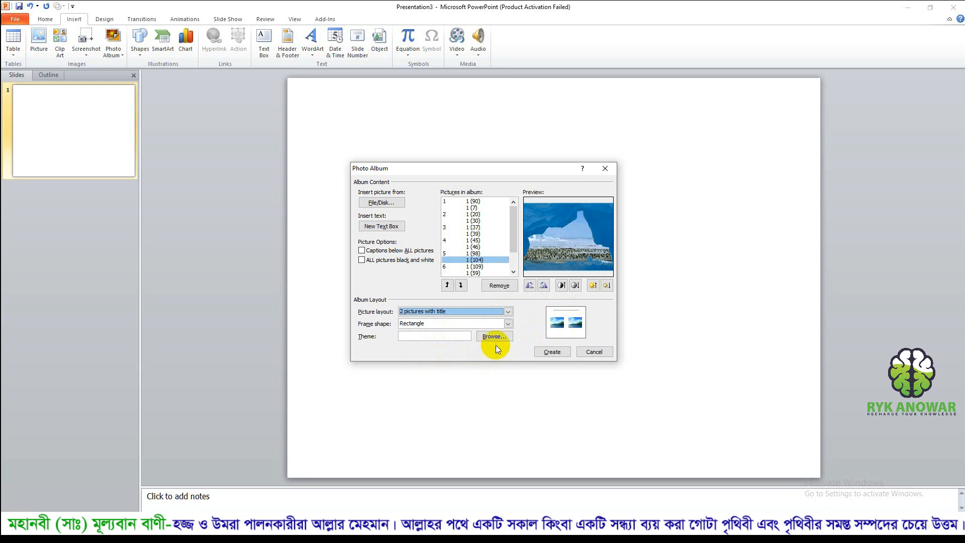
click(509, 311)
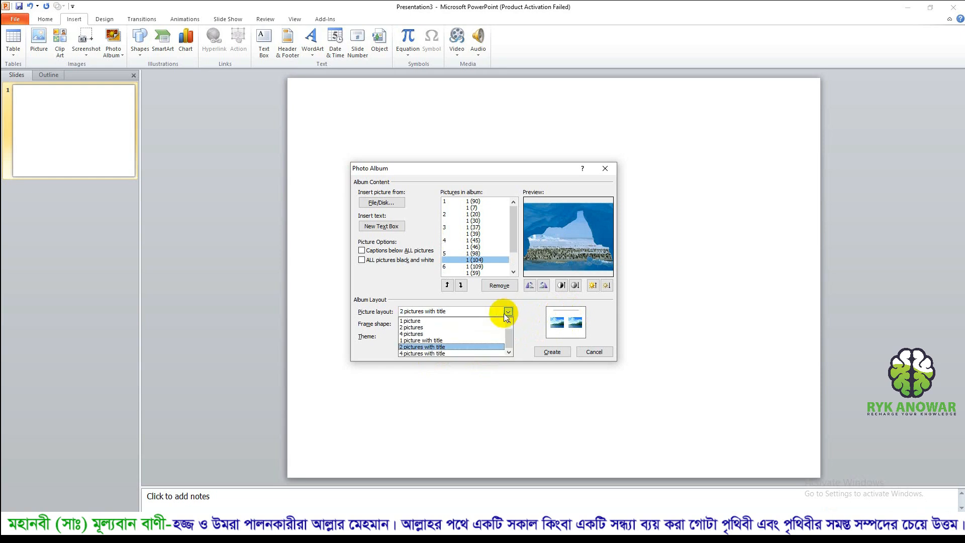
click(454, 324)
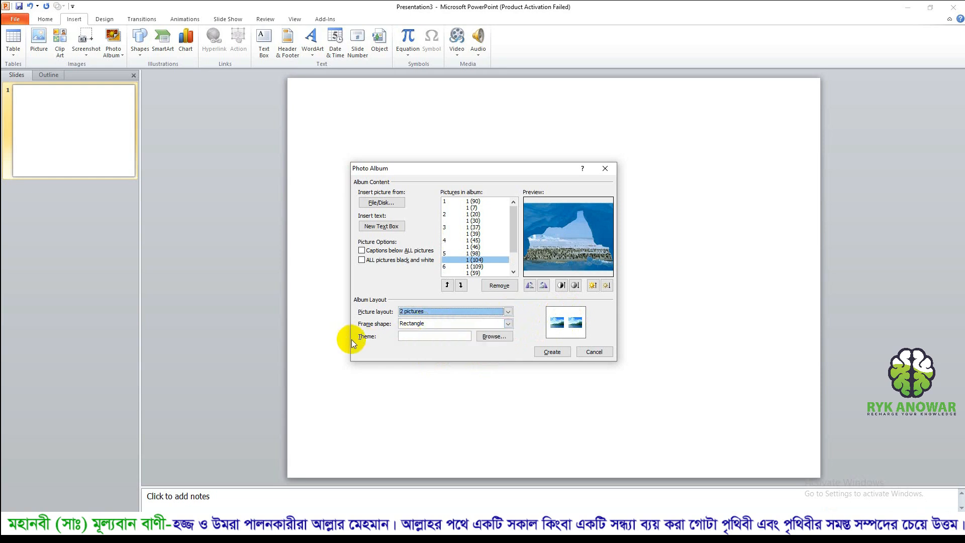
Set the album's frame shape to Compound Frame, Black and create the photo album
click(508, 323)
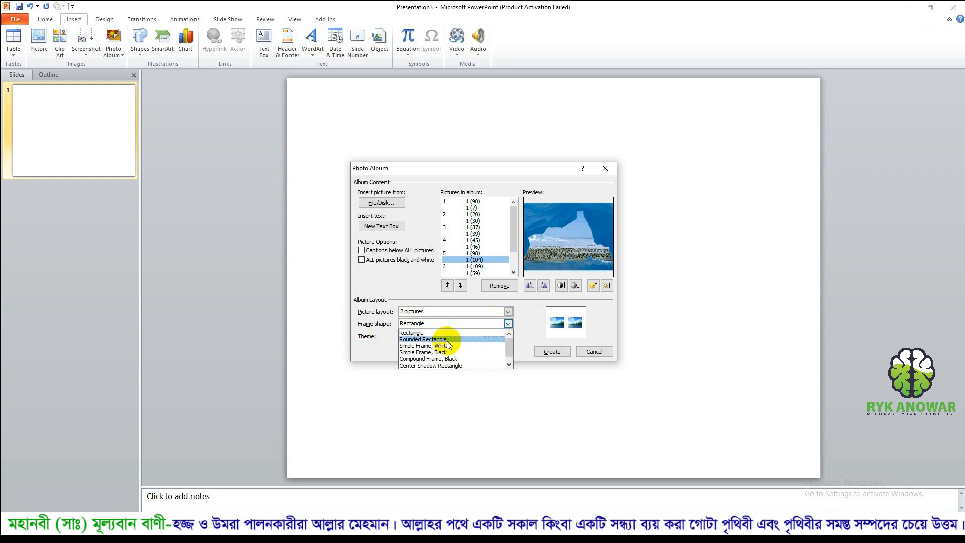
click(447, 337)
click(509, 324)
click(466, 353)
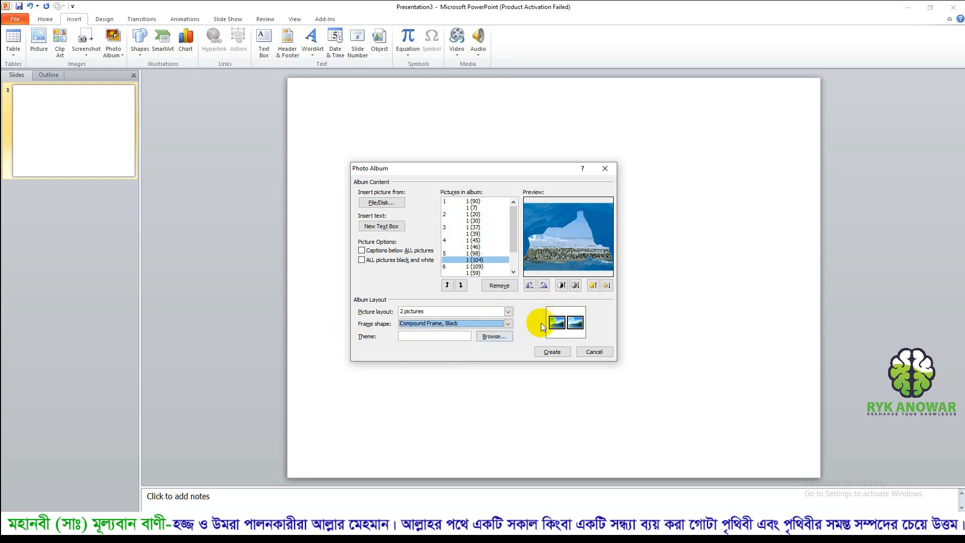
click(508, 324)
click(508, 326)
click(554, 353)
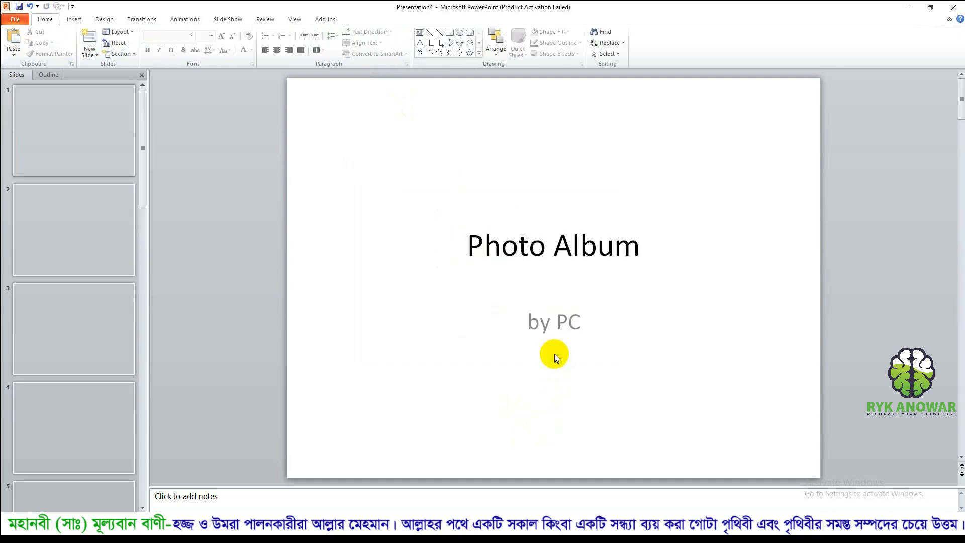
Look through the slides of the created album to check the framed picture pairs
click(33, 211)
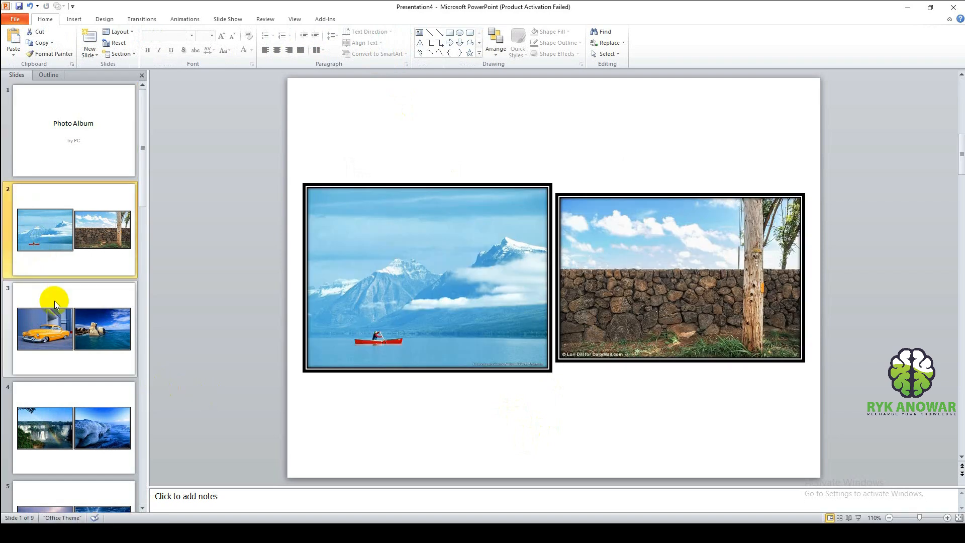
click(54, 301)
click(65, 433)
scroll(108, 392, down, 5)
click(101, 428)
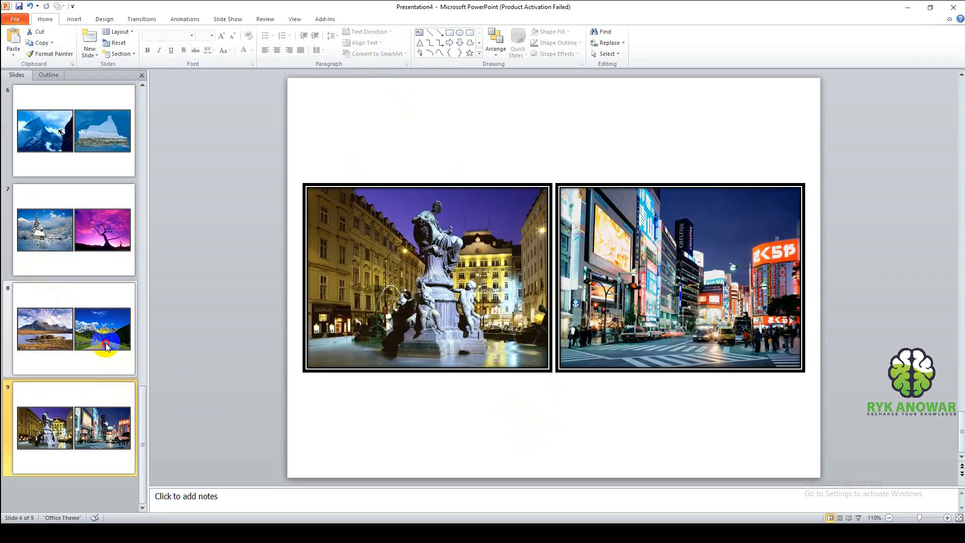
click(104, 255)
scroll(104, 256, up, 5)
click(110, 223)
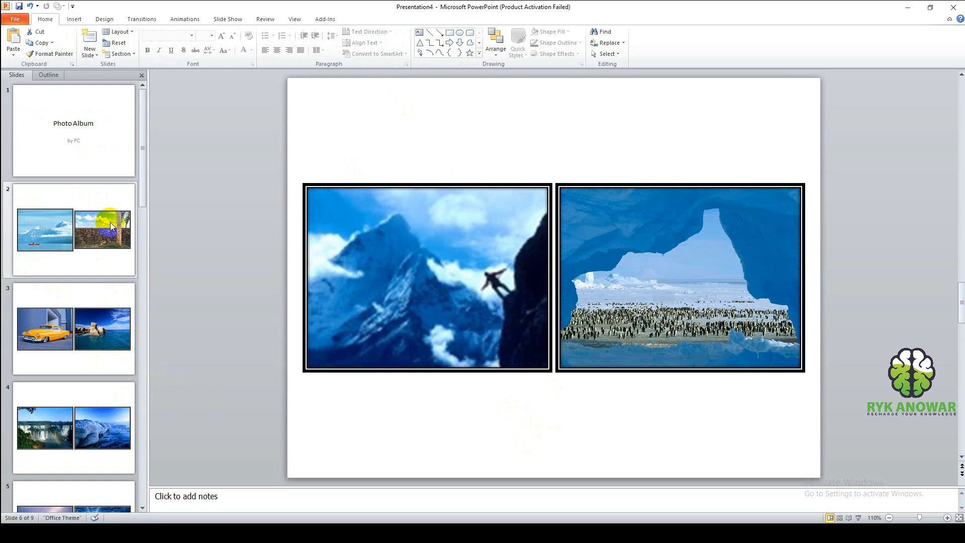
Fill the background of slide 6 with the picture file Back from the Desktop
click(341, 128)
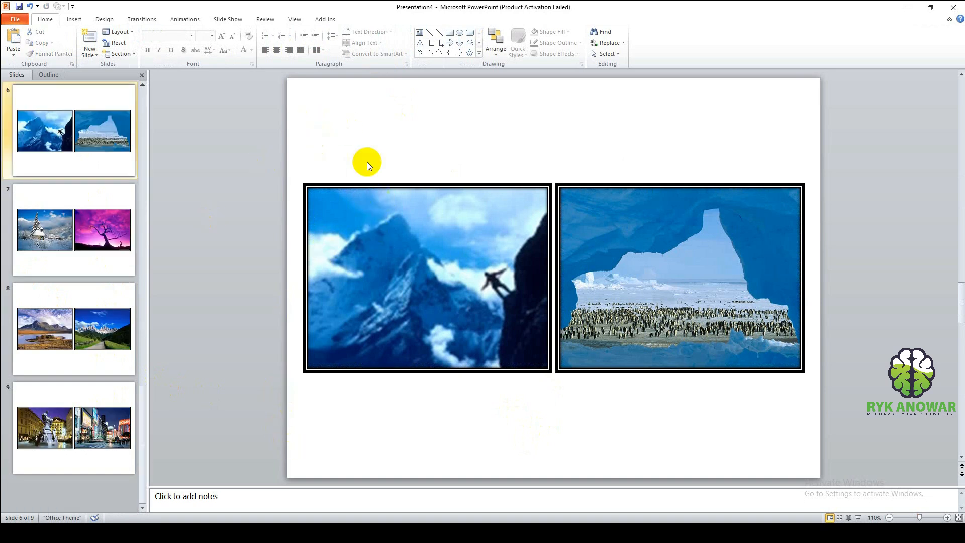
right_click(344, 111)
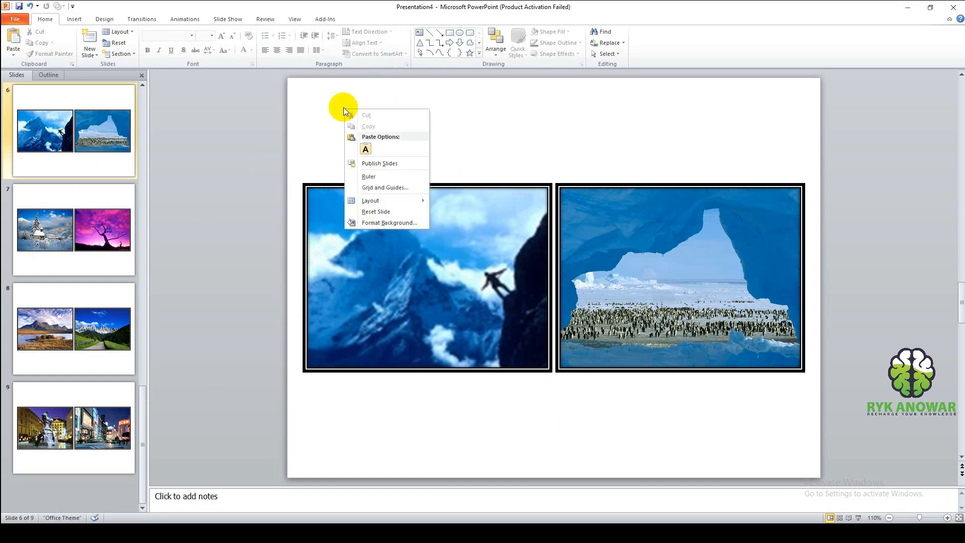
click(380, 224)
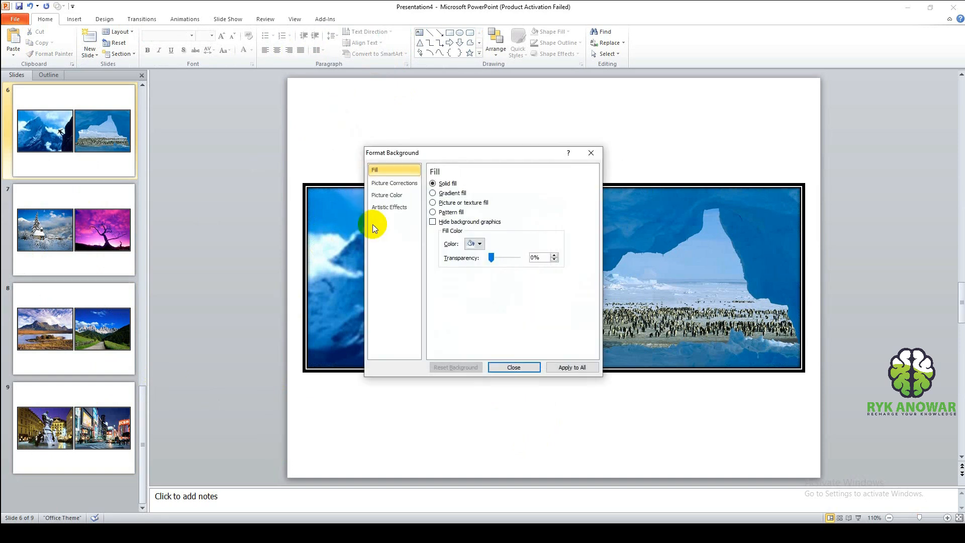
click(456, 205)
click(450, 260)
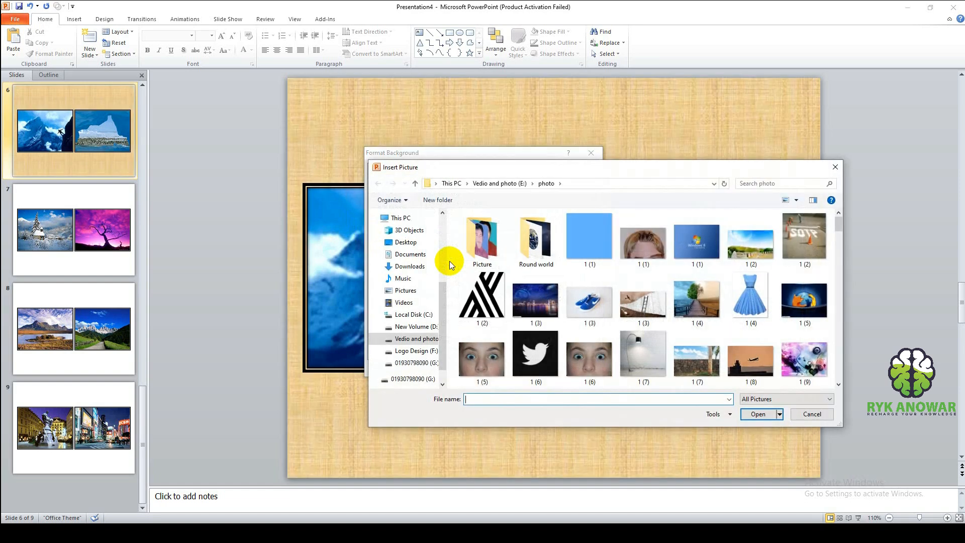
click(406, 243)
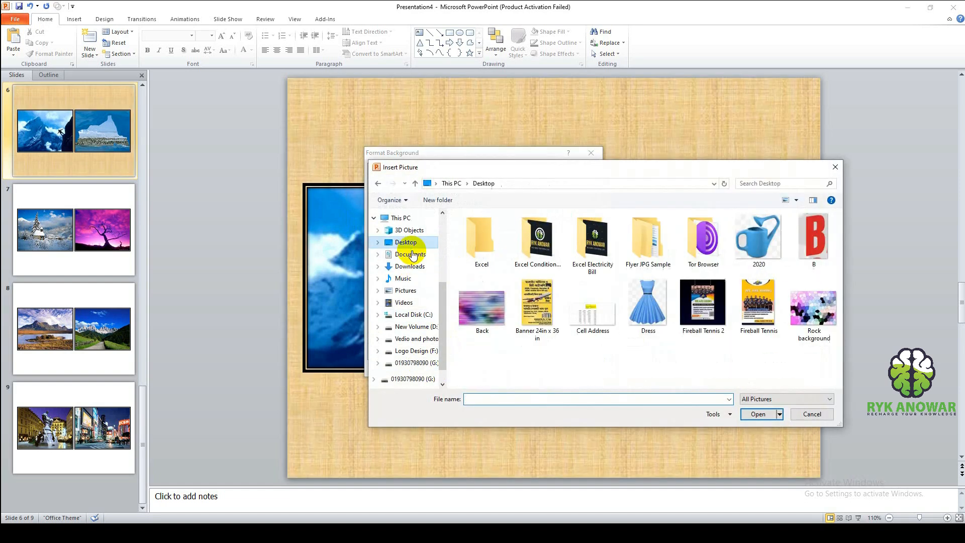
click(482, 306)
click(748, 414)
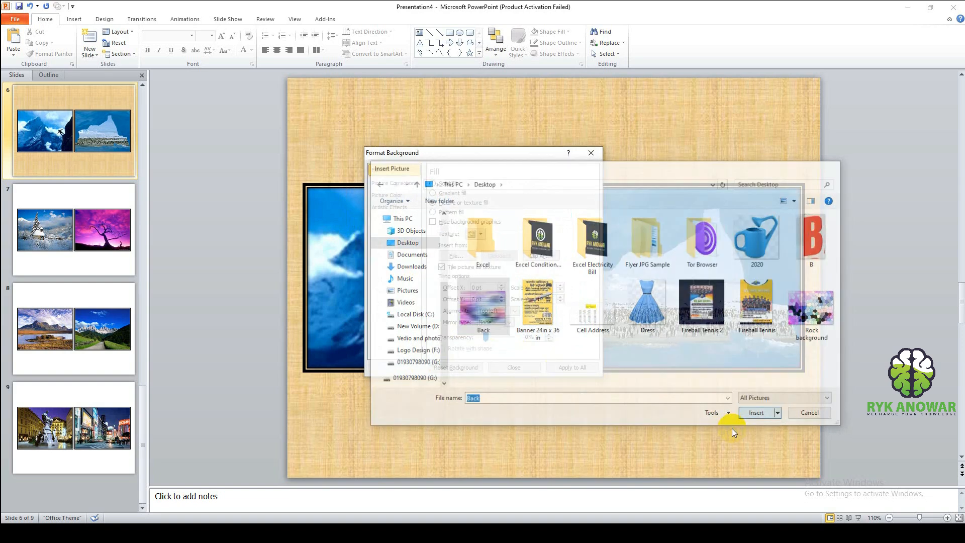
Set the background picture's transparency to 85%, apply it to all slides and check the result on them
drag(524, 156, 242, 17)
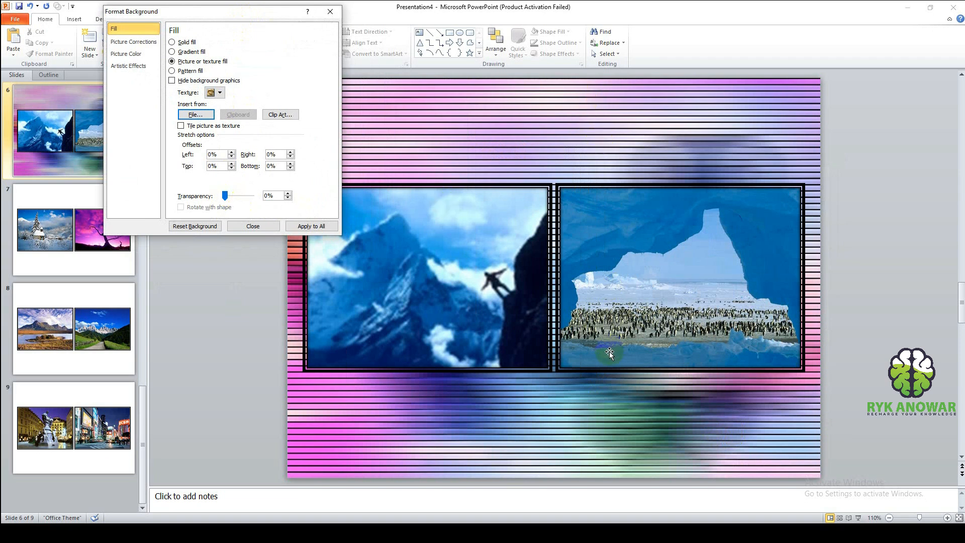
drag(231, 199, 246, 198)
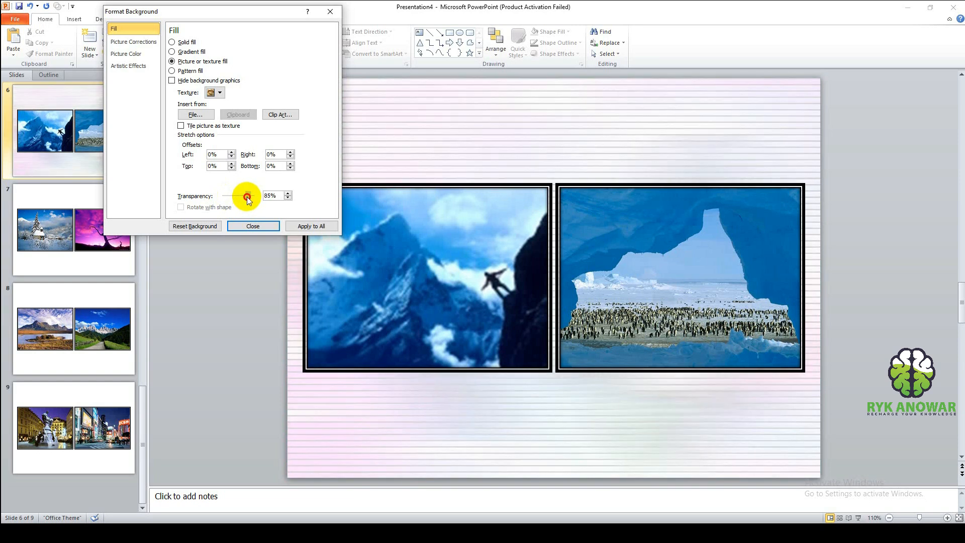
double_click(270, 195)
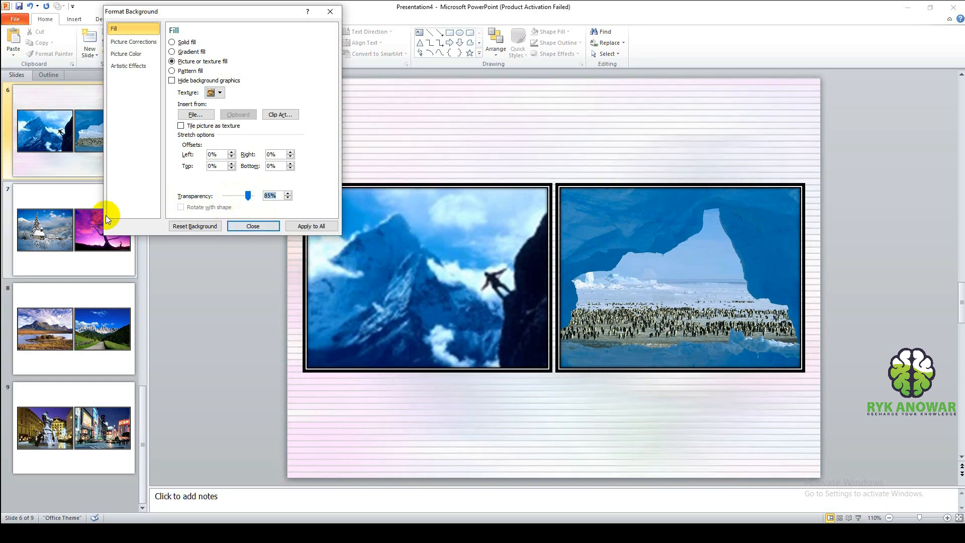
click(323, 228)
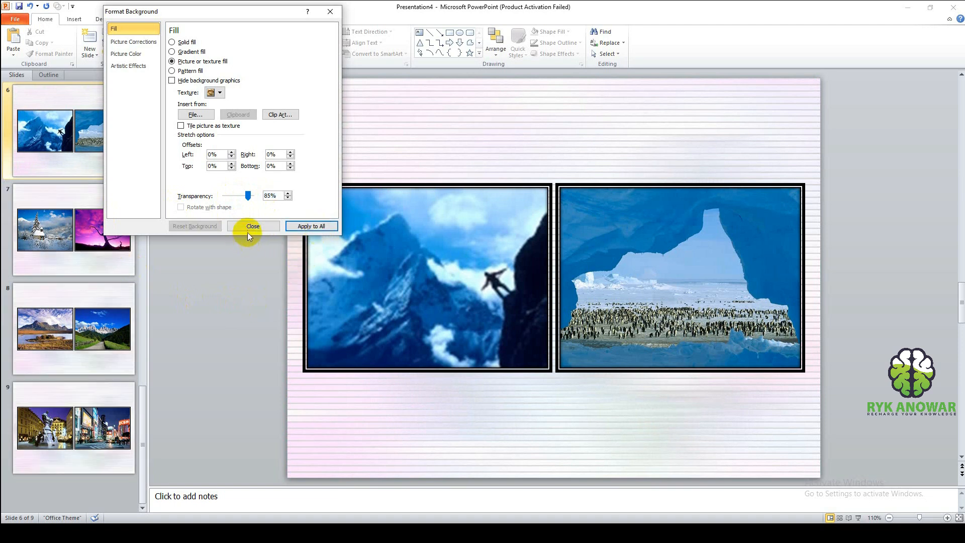
click(249, 227)
click(113, 199)
click(108, 155)
click(93, 349)
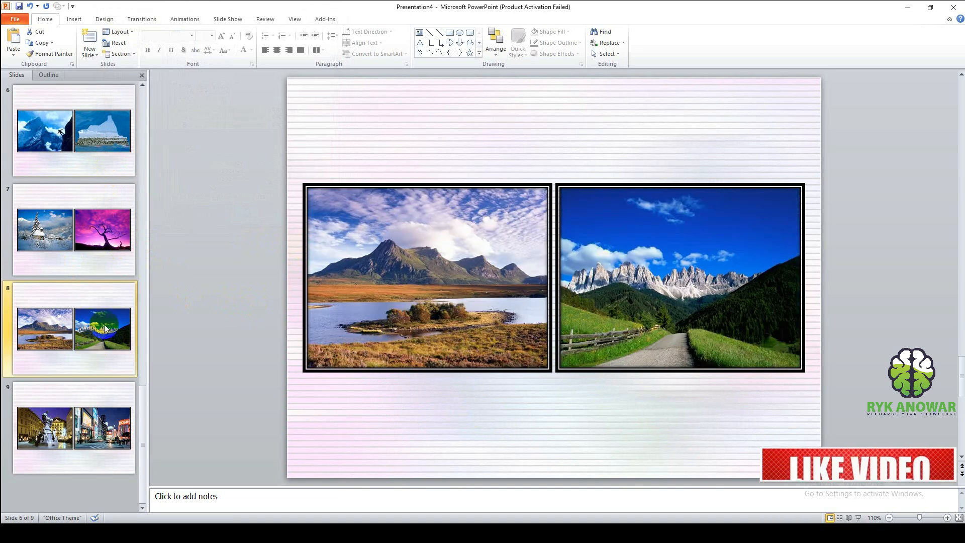
scroll(109, 179, up, 5)
Apply a glossy red filled shape style to the Photo Album title box on slide 1
click(109, 158)
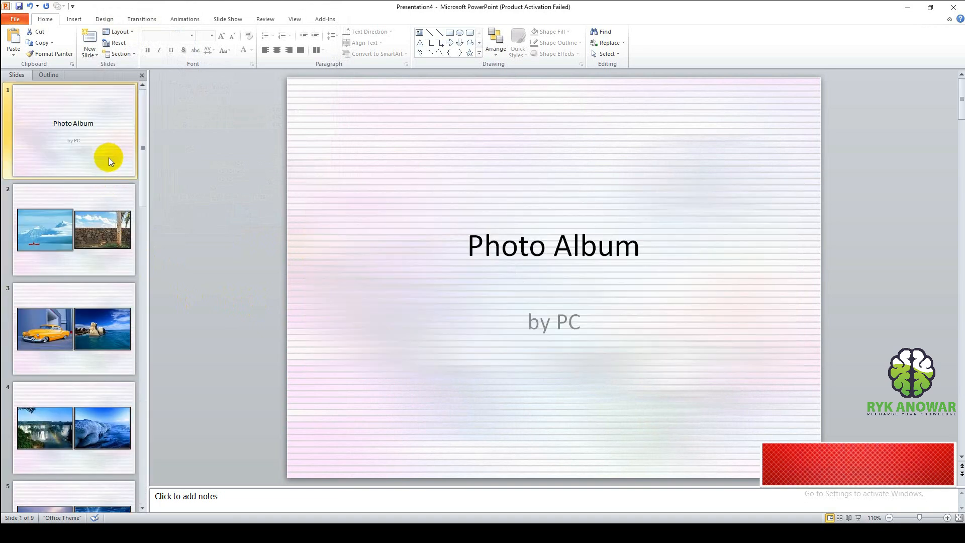
click(504, 245)
drag(474, 245, 689, 269)
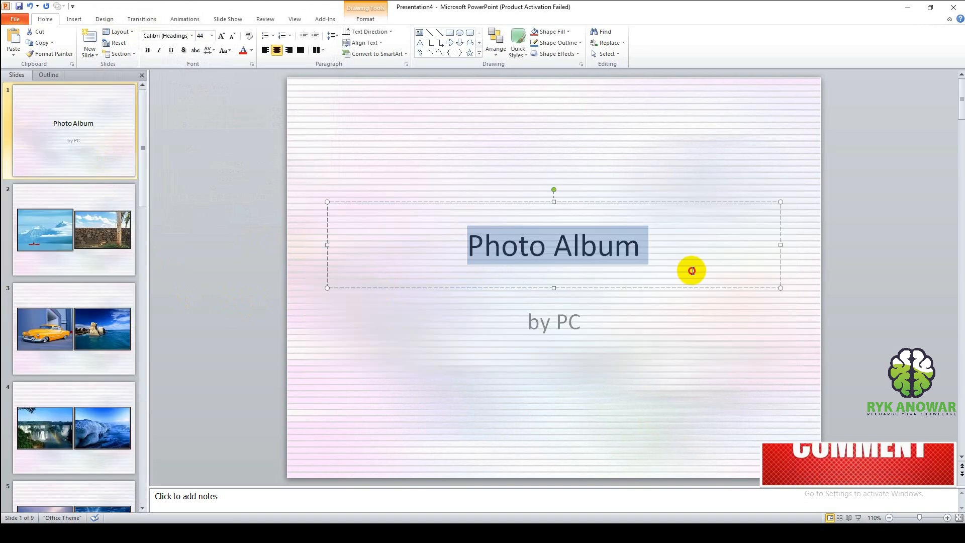
click(366, 18)
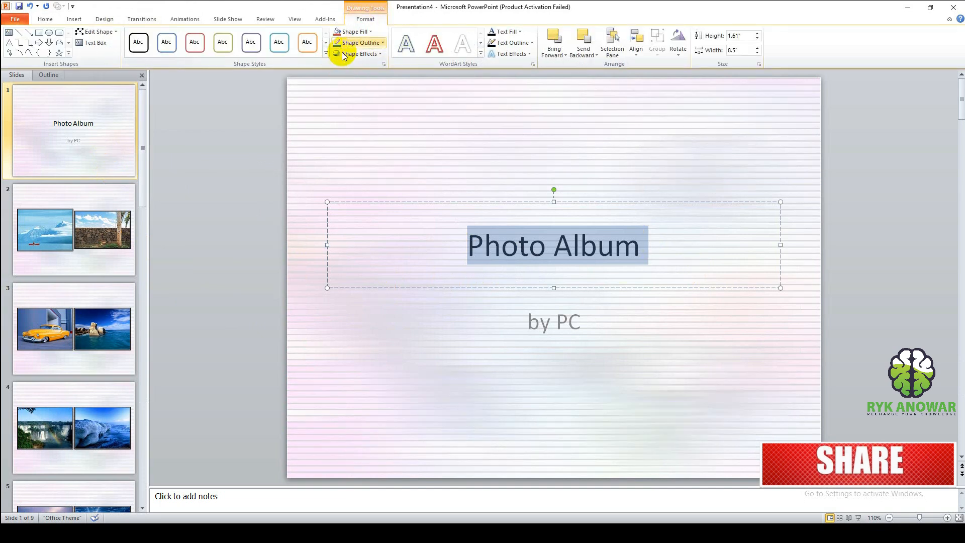
click(327, 59)
click(194, 182)
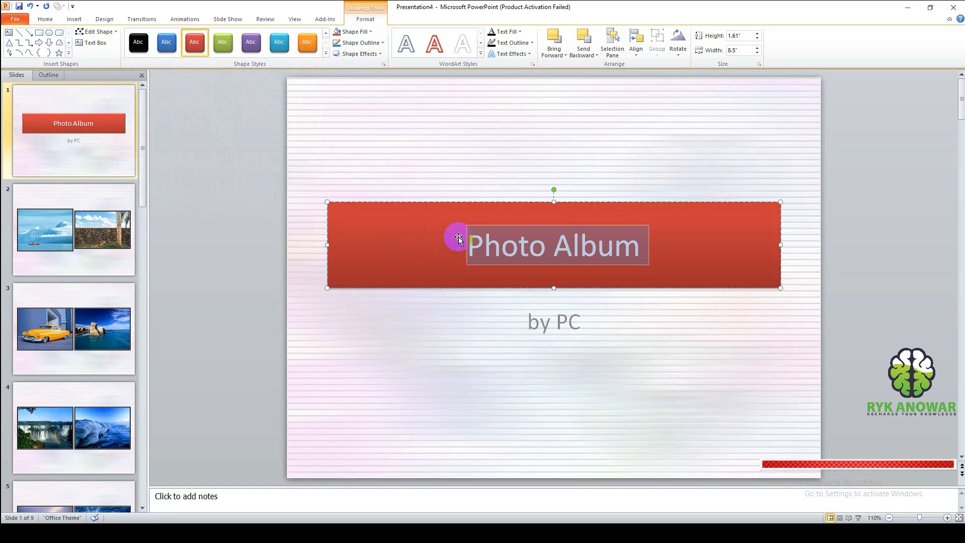
Replace the title text on slide 1 with "Coxbazar Picnic"
text(Coxbaze)
key(BackSpace)
key(BackSpace)
text(z)
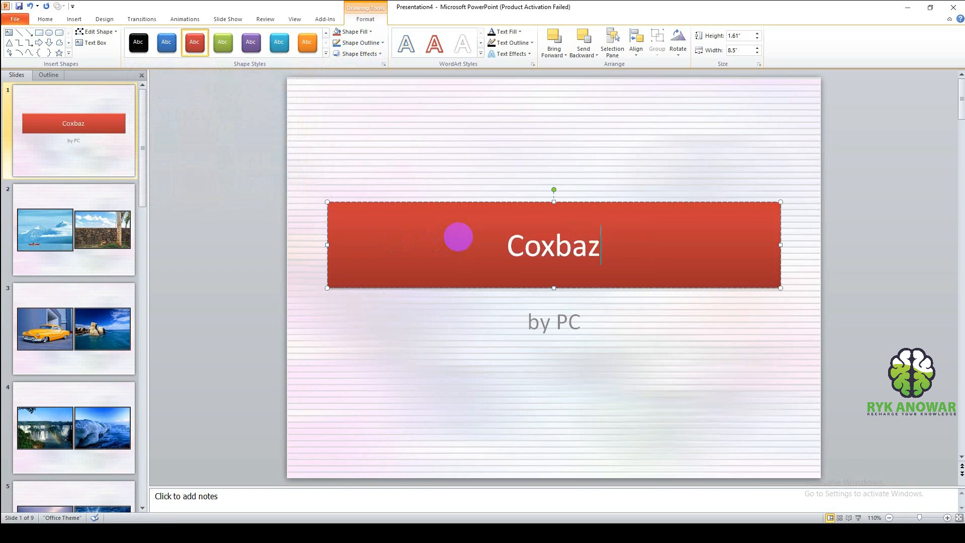
text(ar Picnic)
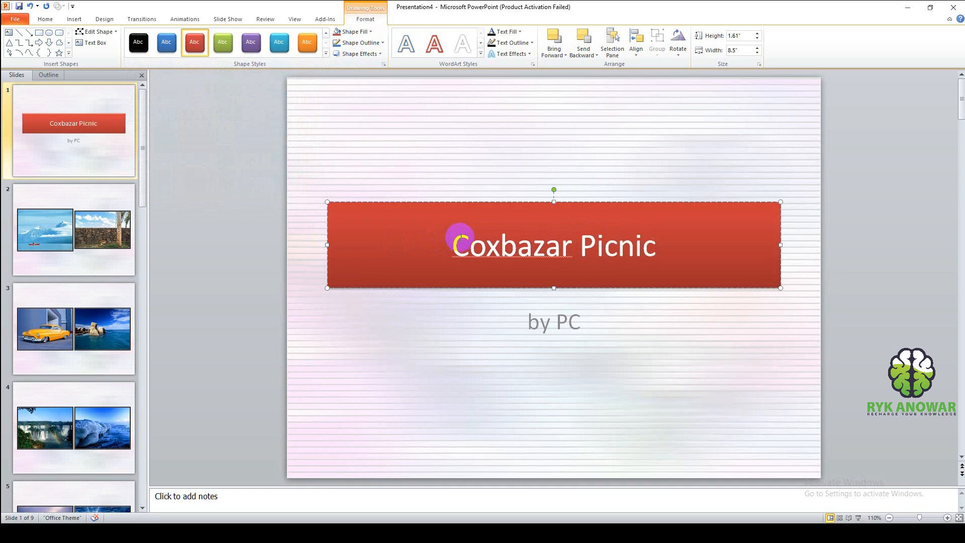
Replace the subtitle text below the title on slide 1 with "2025"
click(533, 324)
drag(525, 322, 691, 340)
text(2025)
Shrink the subtitle box to about 0.58" high and give it a glossy aqua-blue filled shape style
drag(554, 408, 555, 335)
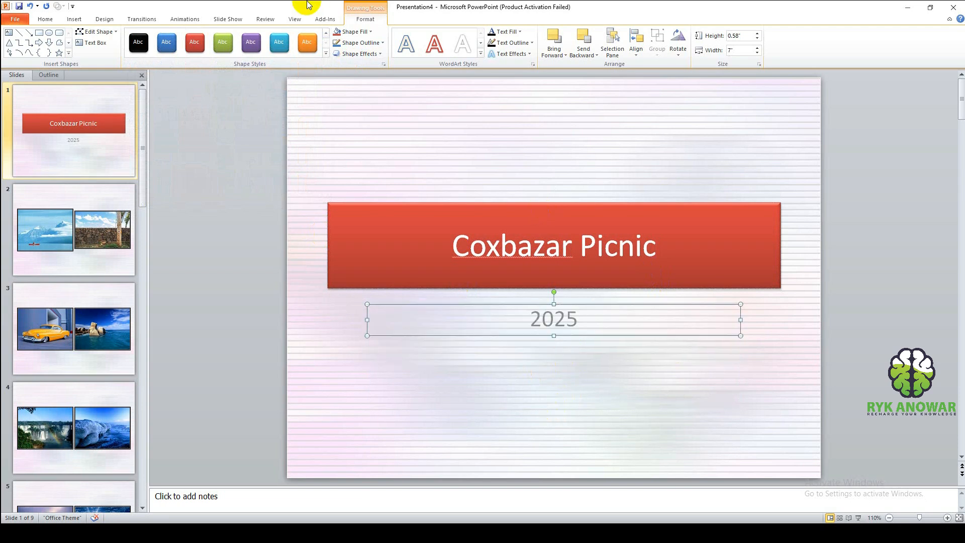
click(279, 43)
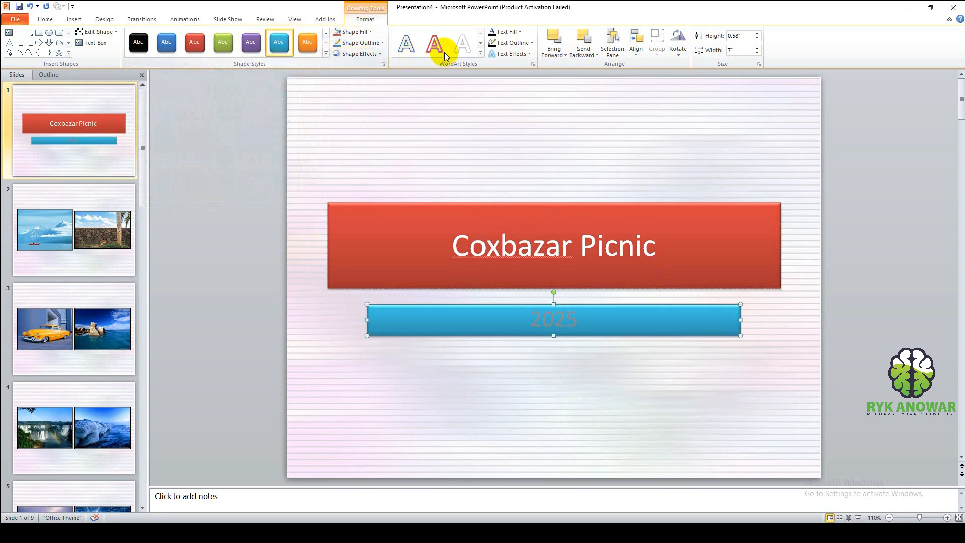
Give the 2025 subtitle on slide 1 a white WordArt style and enlarge its text to 44 pt
click(460, 47)
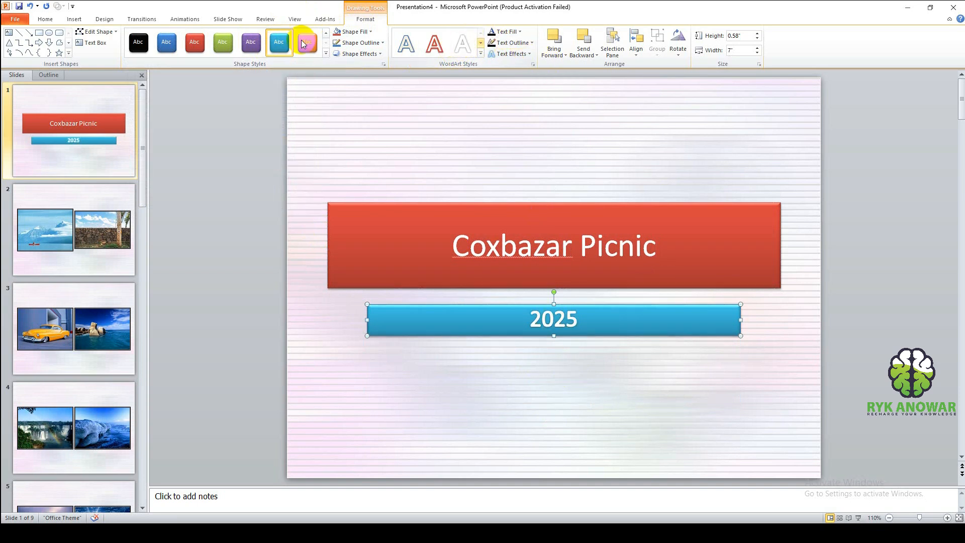
click(45, 20)
click(220, 35)
click(220, 35)
click(221, 35)
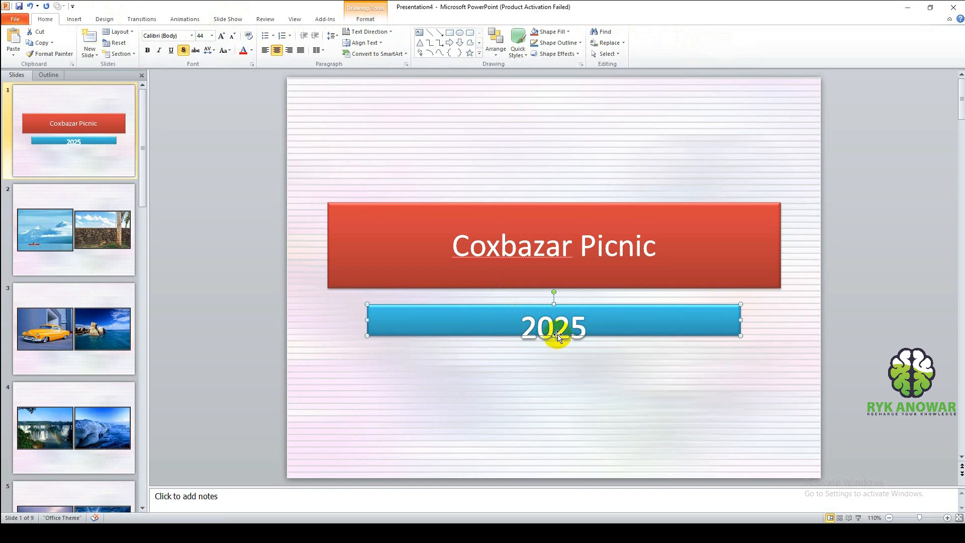
Extend the blue subtitle box downward on slide 1 so the 2025 text fits inside it
drag(556, 336, 555, 349)
click(590, 393)
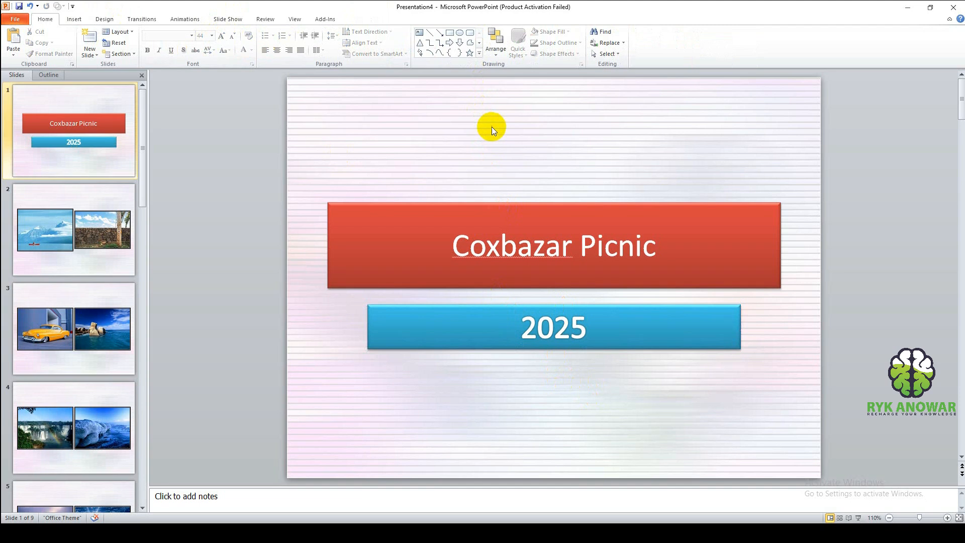
click(426, 228)
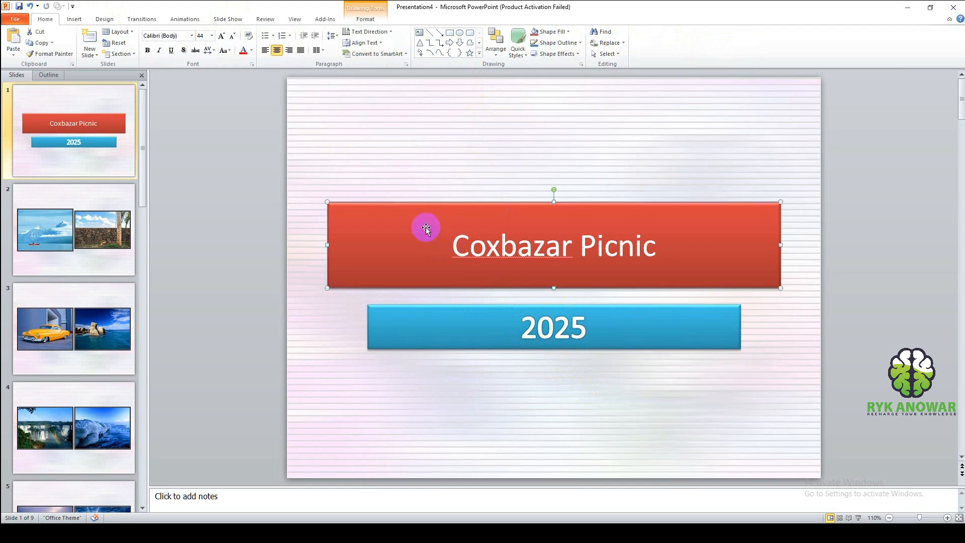
click(475, 93)
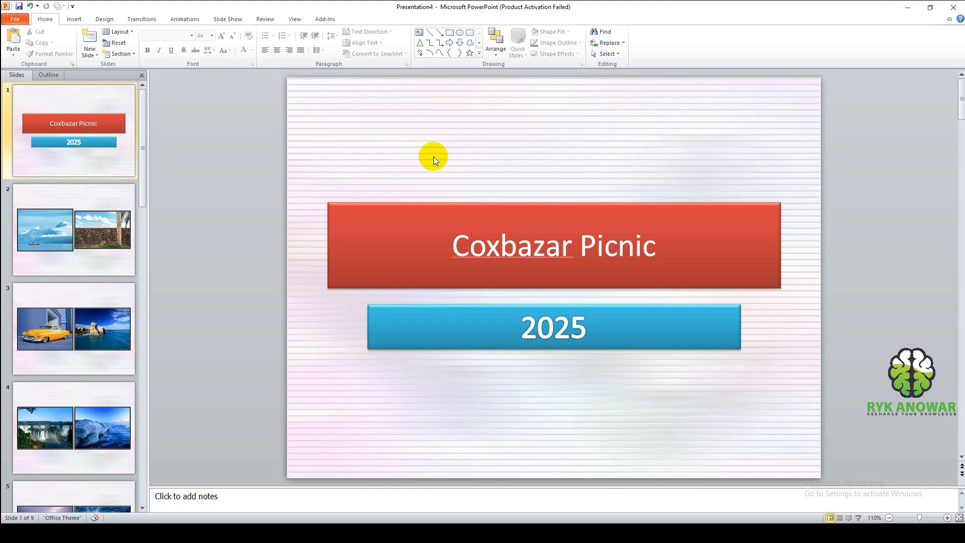
Try the Dissolve and Checkerboard transitions on slide 1, and settle on Blinds
click(142, 19)
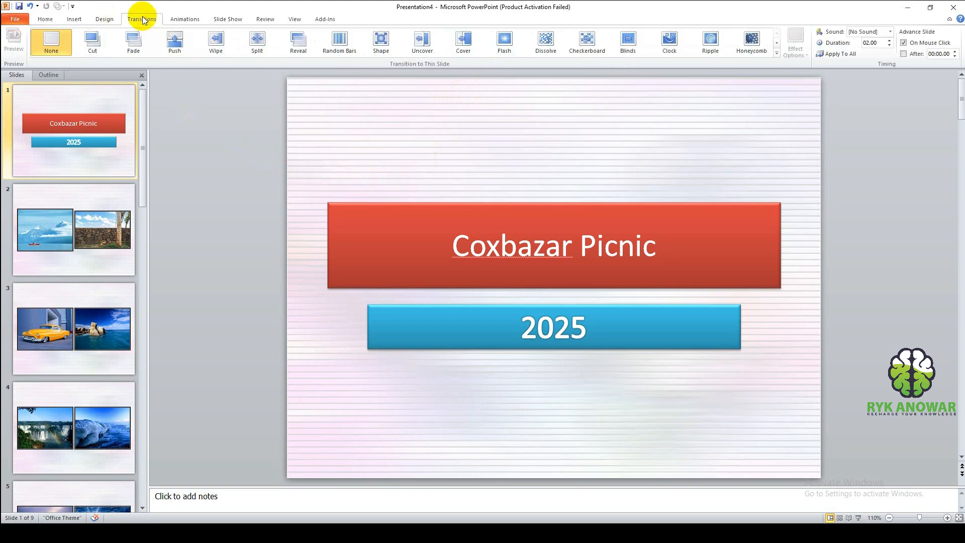
click(545, 50)
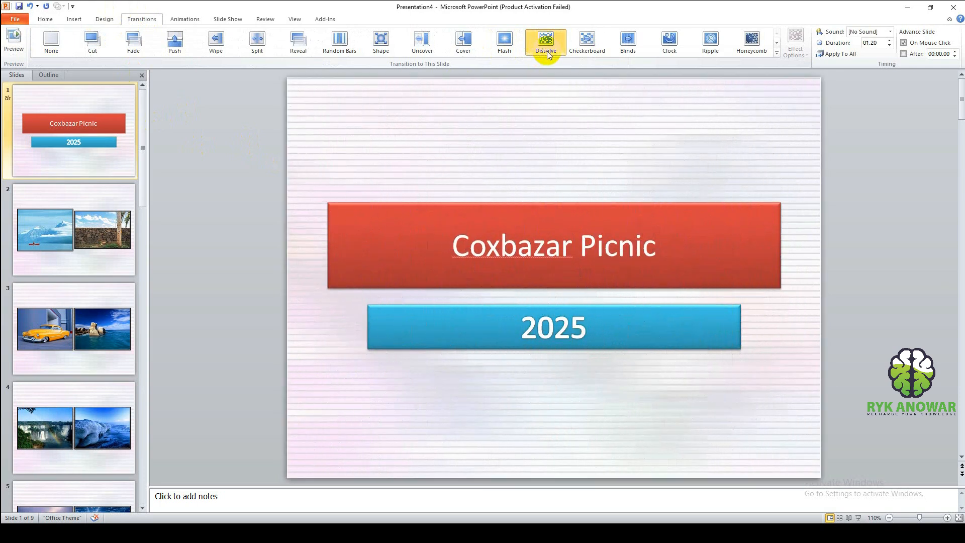
click(588, 49)
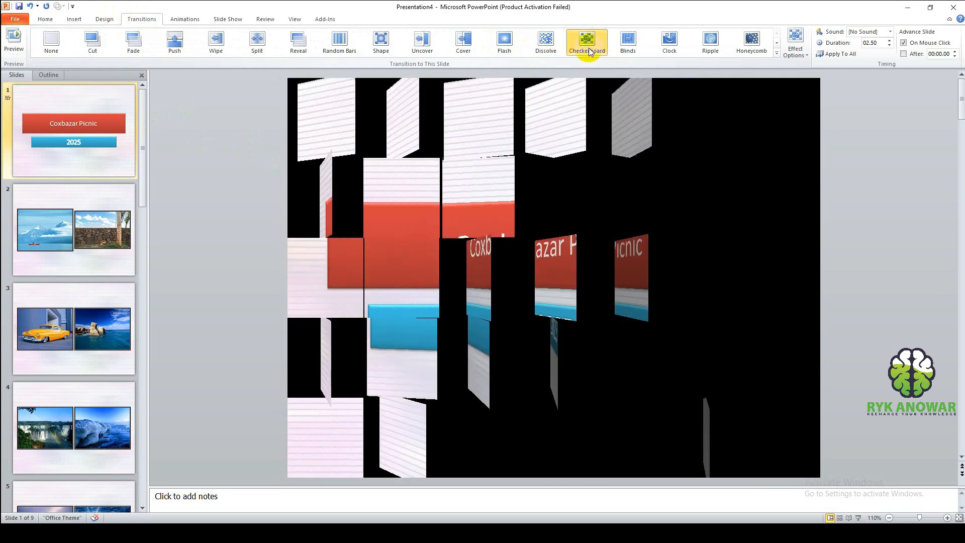
click(614, 45)
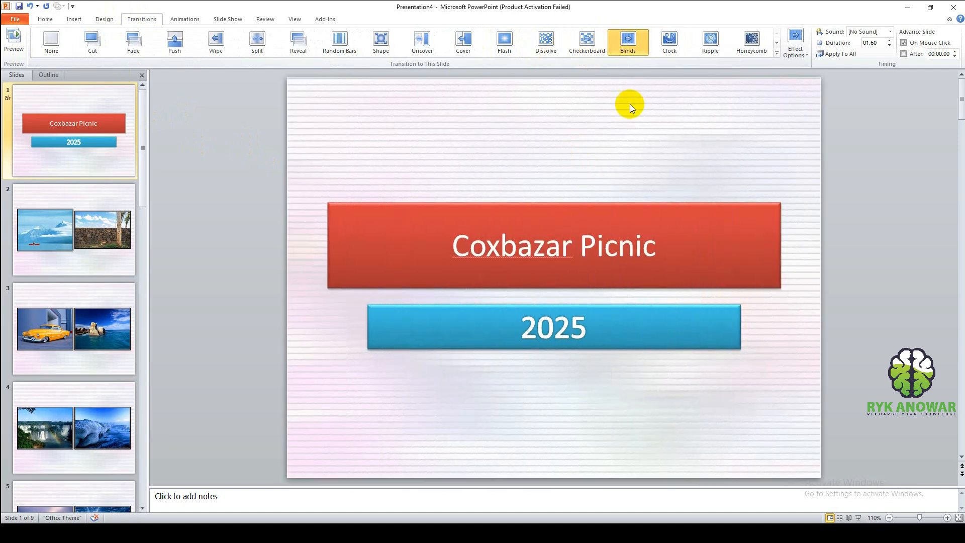
click(619, 50)
Apply the Ripple transition to slide 2
click(129, 274)
click(622, 39)
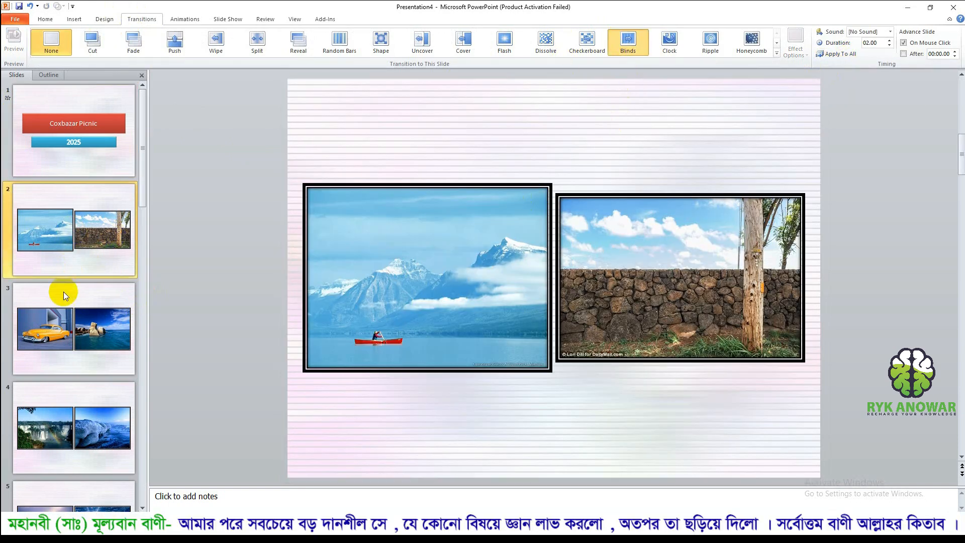
click(709, 41)
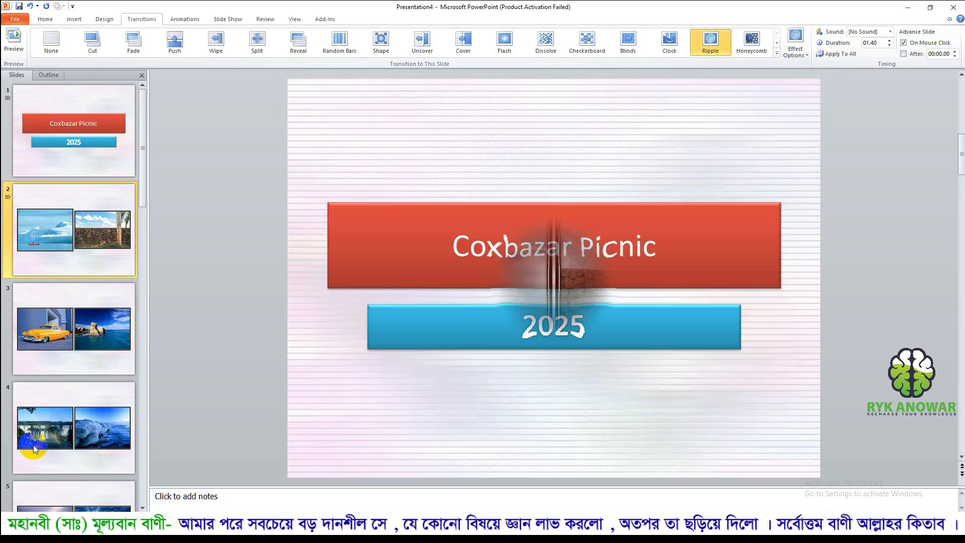
Apply the Honeycomb transition to slides 4 and 8
click(80, 410)
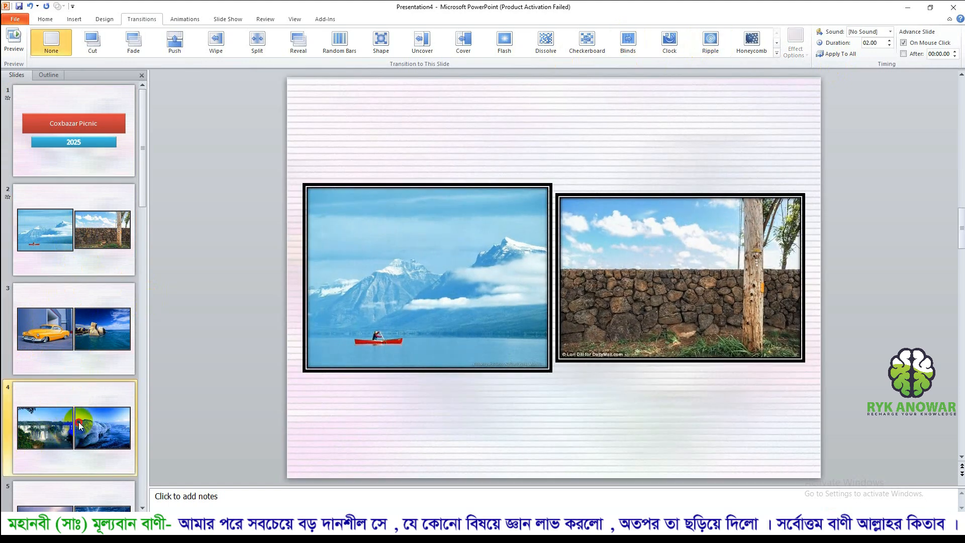
click(754, 38)
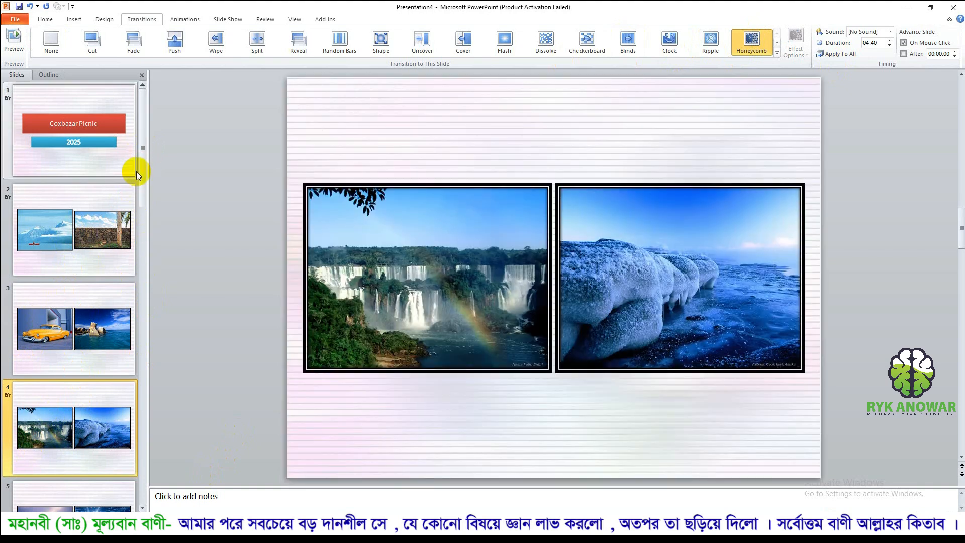
drag(141, 159, 143, 375)
click(63, 424)
click(752, 40)
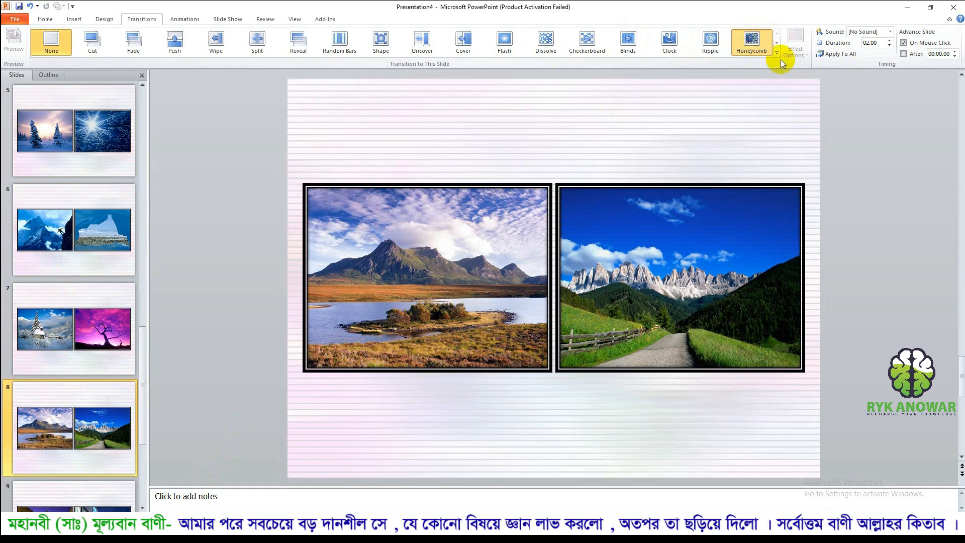
Apply the Reveal transition to slide 9
click(51, 490)
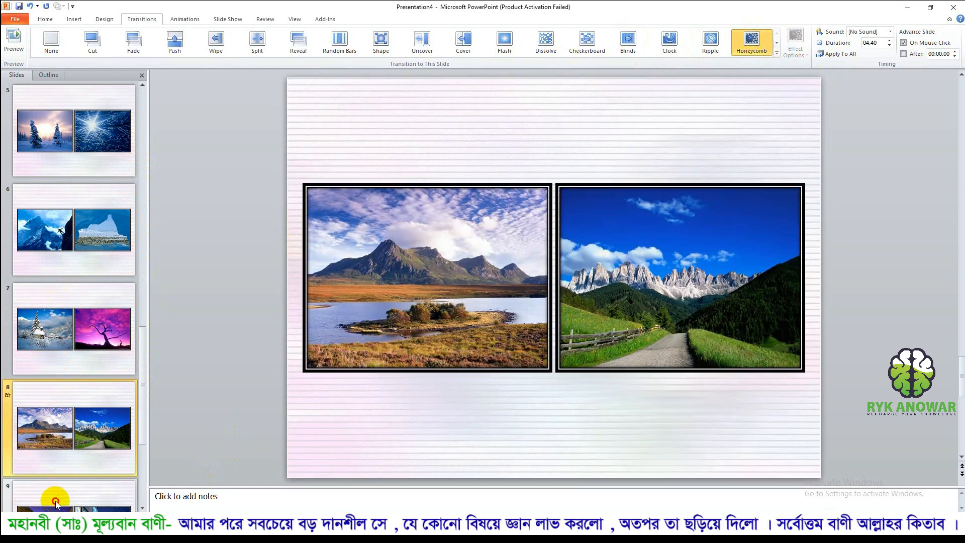
click(293, 41)
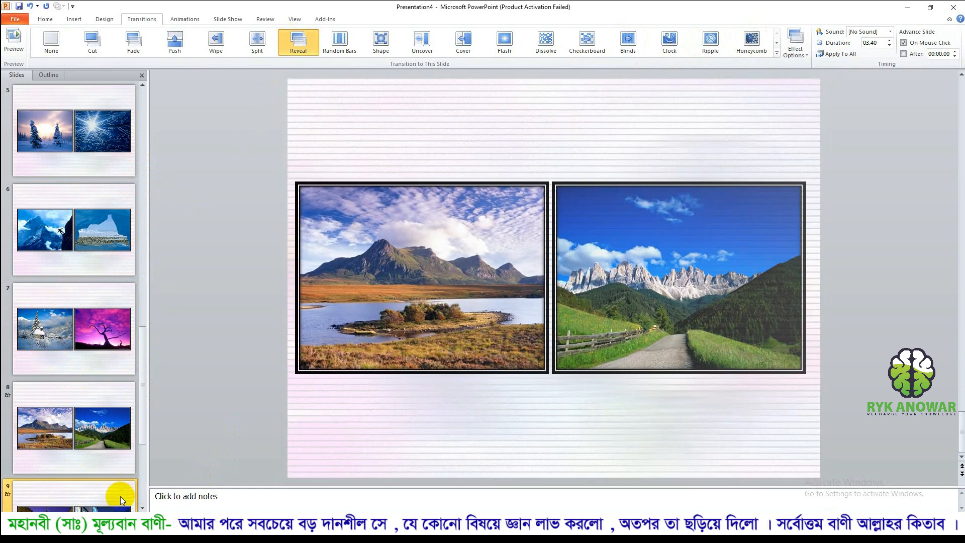
scroll(132, 501, down, 2)
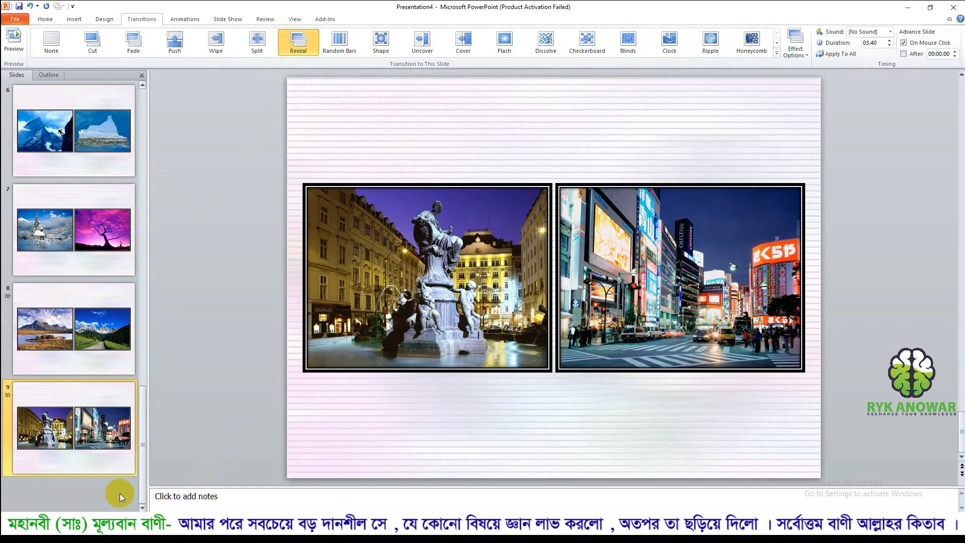
click(96, 321)
click(67, 431)
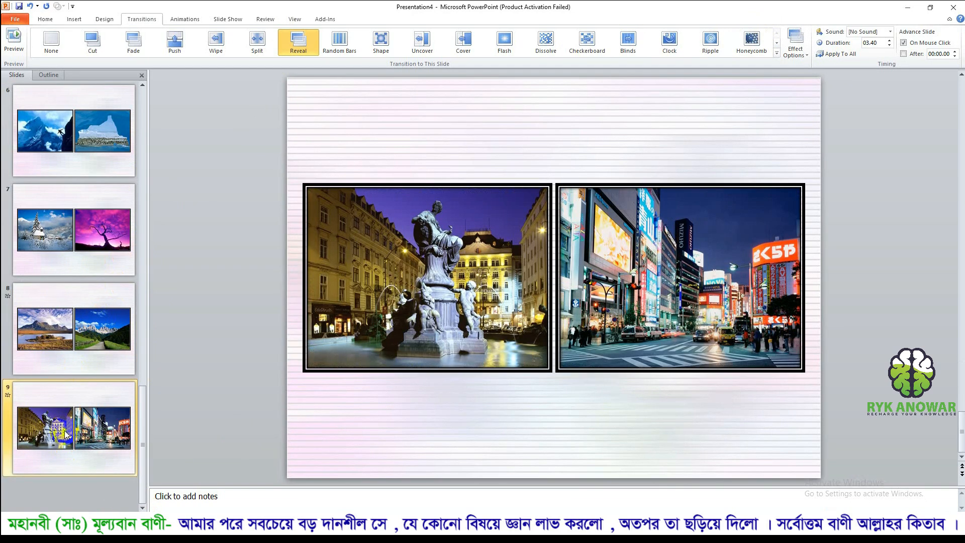
Apply the Random Bars transition to slide 7 and reapply Honeycomb to slide 8
click(121, 243)
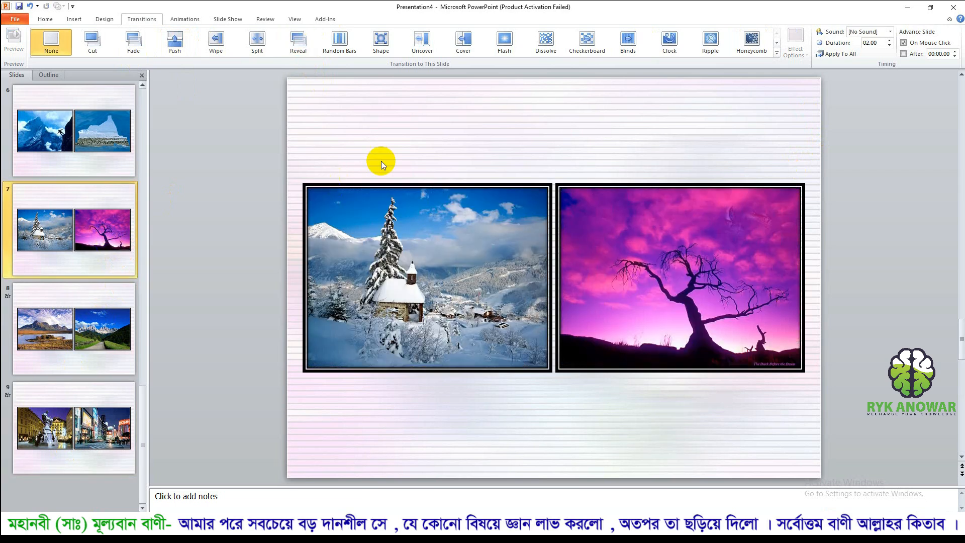
click(340, 44)
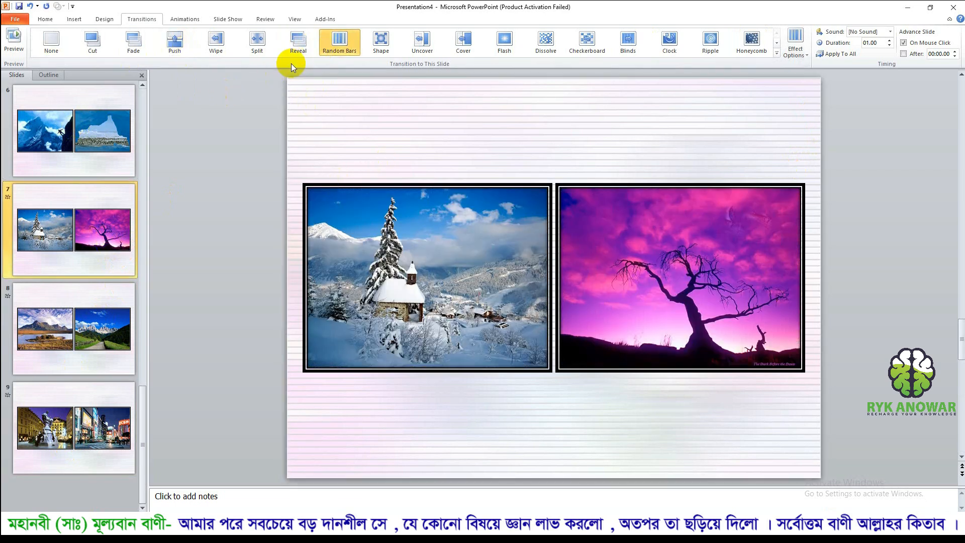
click(54, 372)
click(752, 40)
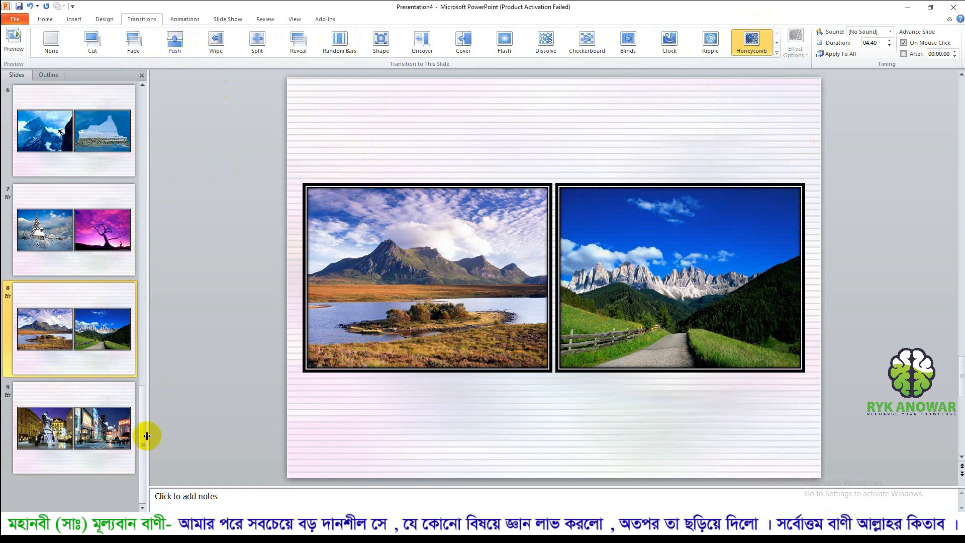
Return to slide 1 and look through the available transition sounds without choosing one
drag(144, 438, 152, 109)
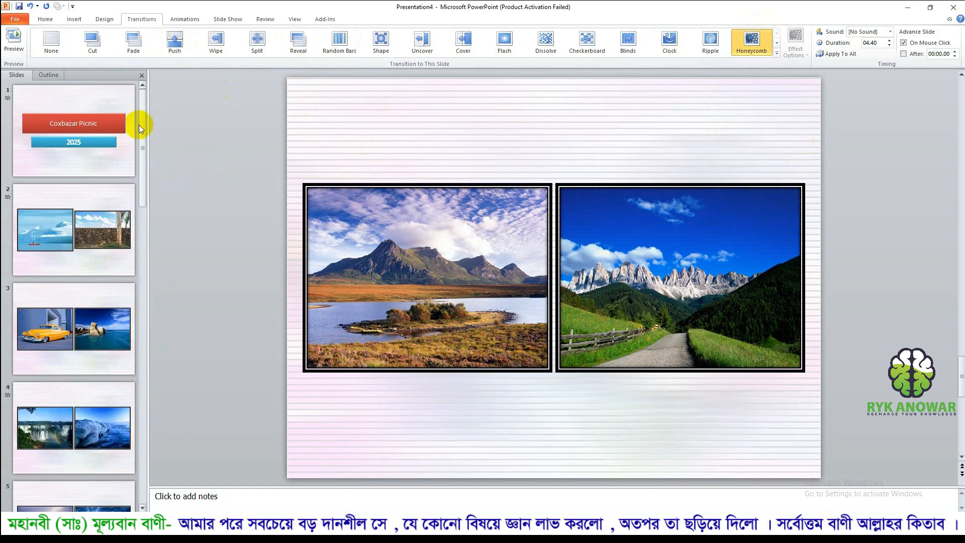
click(119, 98)
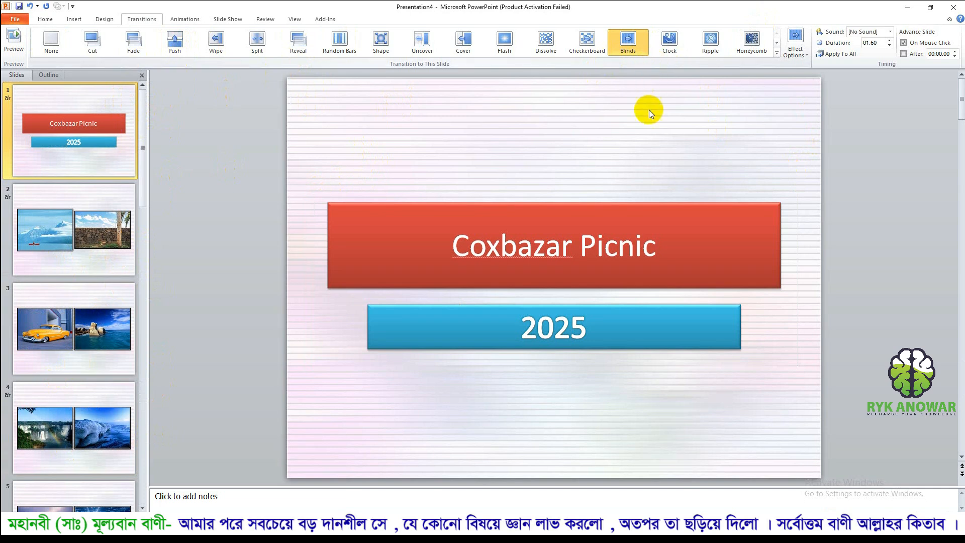
click(890, 32)
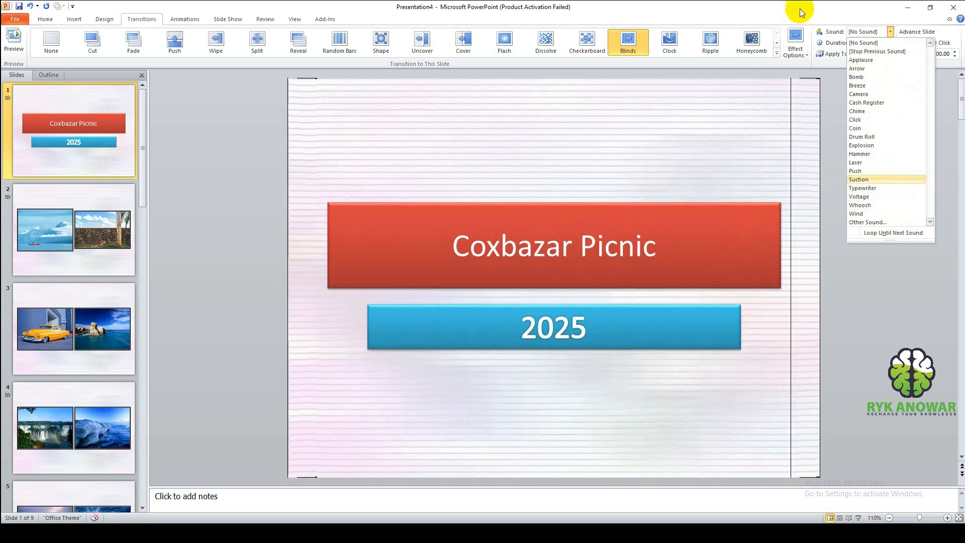
click(802, 10)
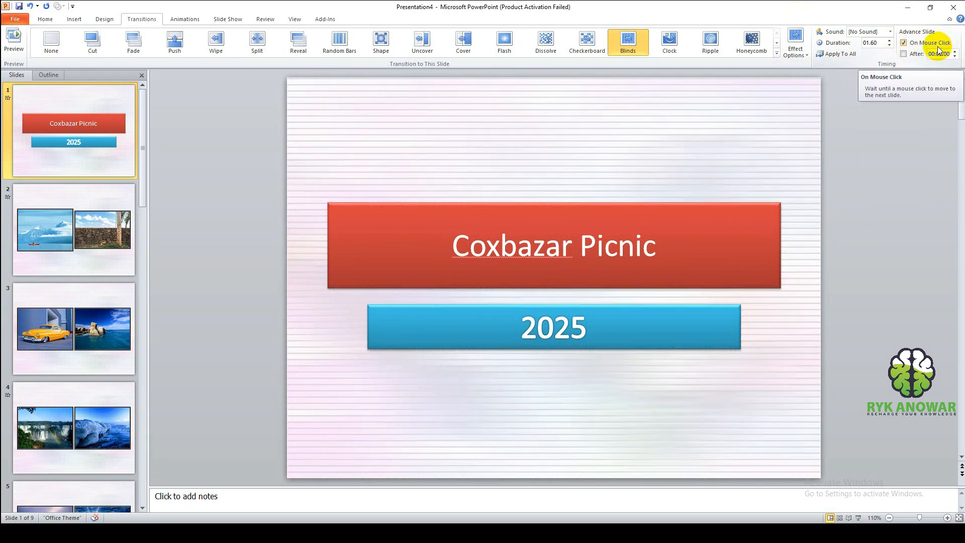
Make slide 1 advance automatically instead of on mouse click, and set its transition duration to 06.00 seconds
click(904, 44)
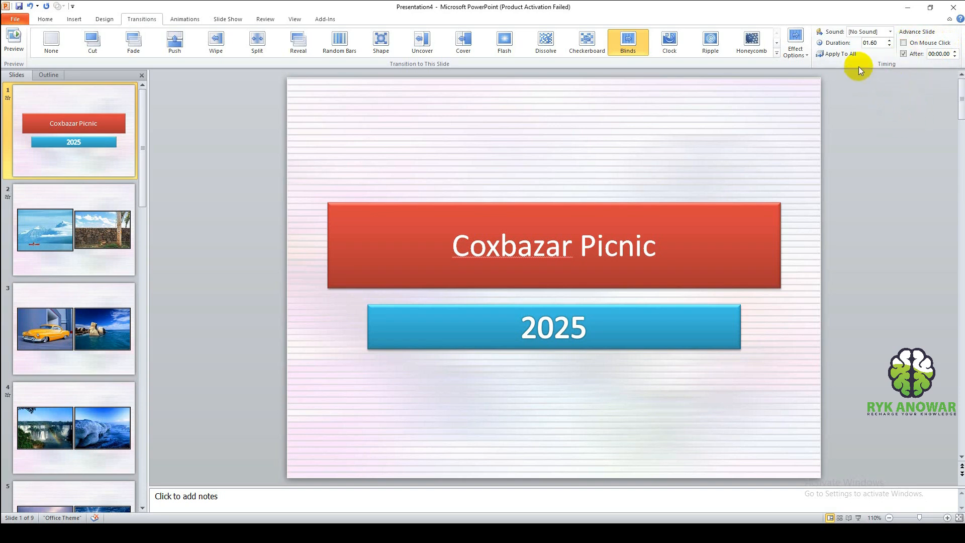
click(880, 44)
text(6)
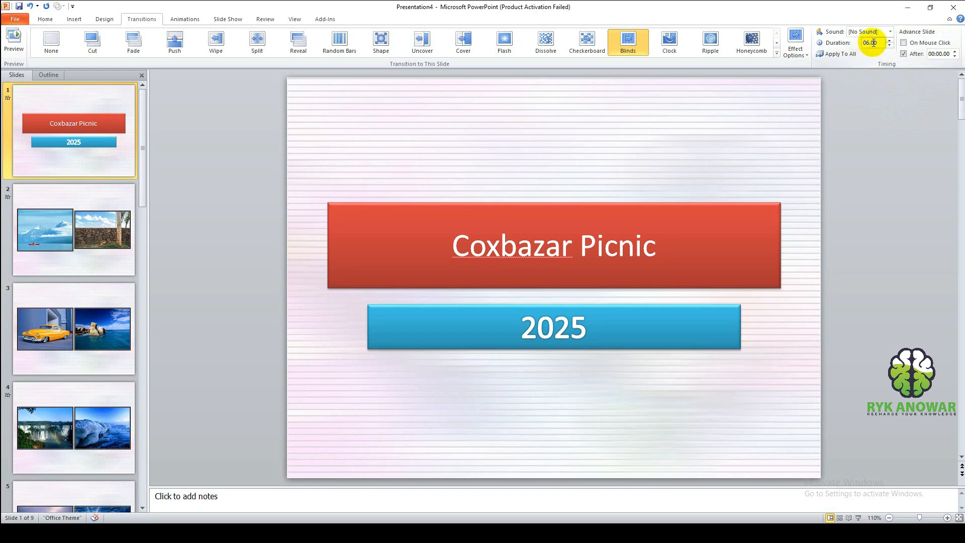
click(881, 43)
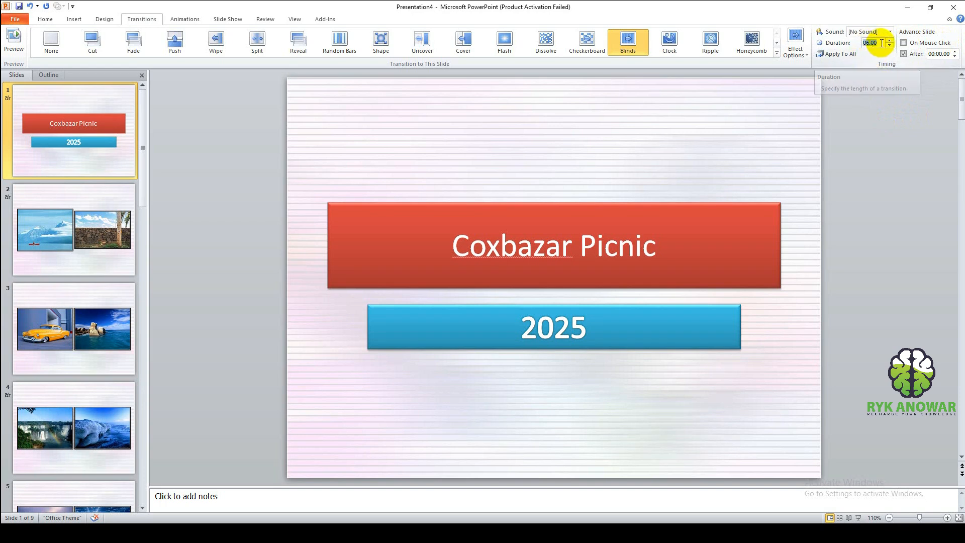
click(67, 94)
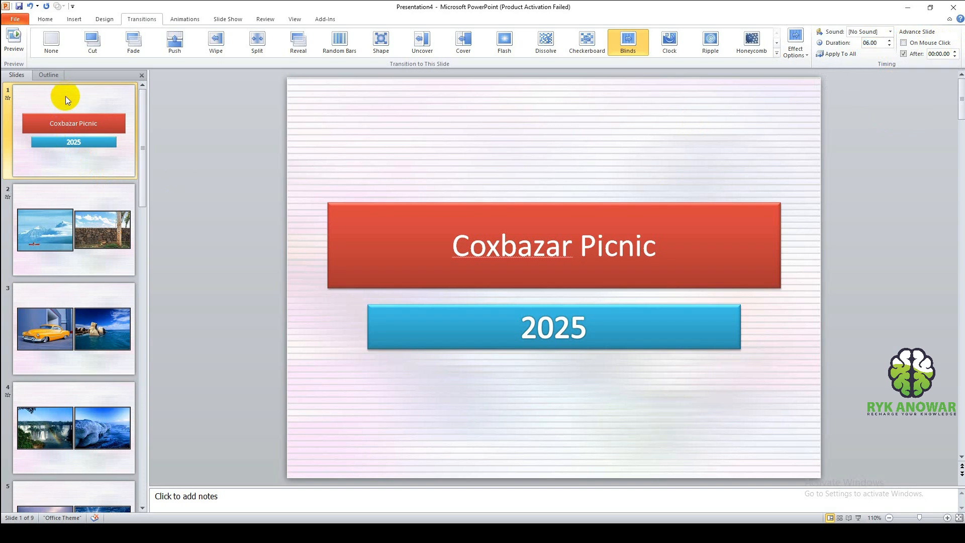
Make slide 3 advance automatically instead of on mouse click, and apply its transition settings to all slides
click(85, 236)
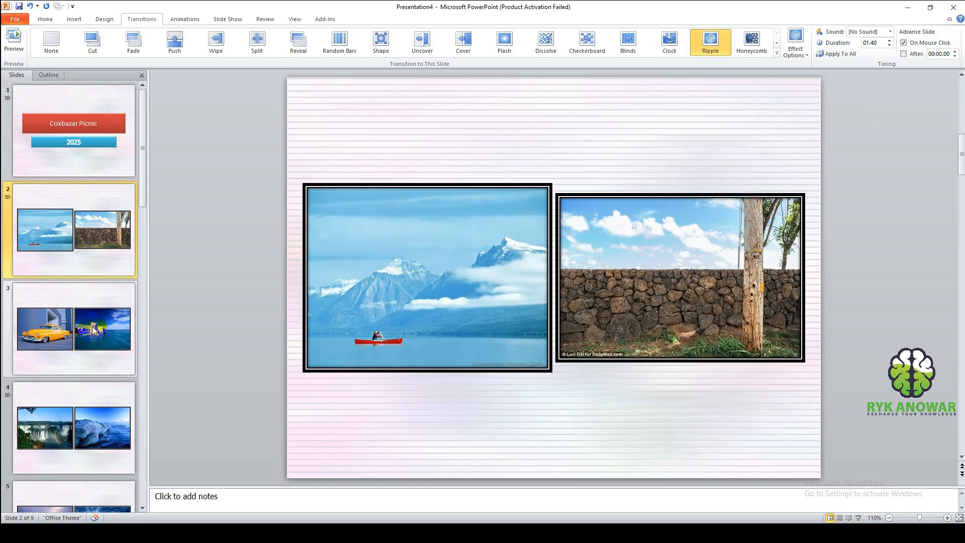
click(93, 329)
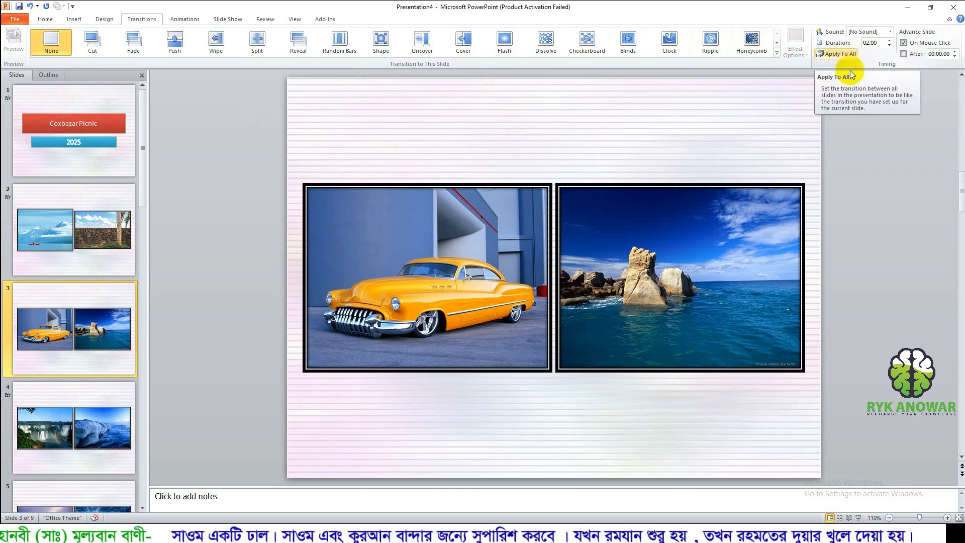
click(903, 54)
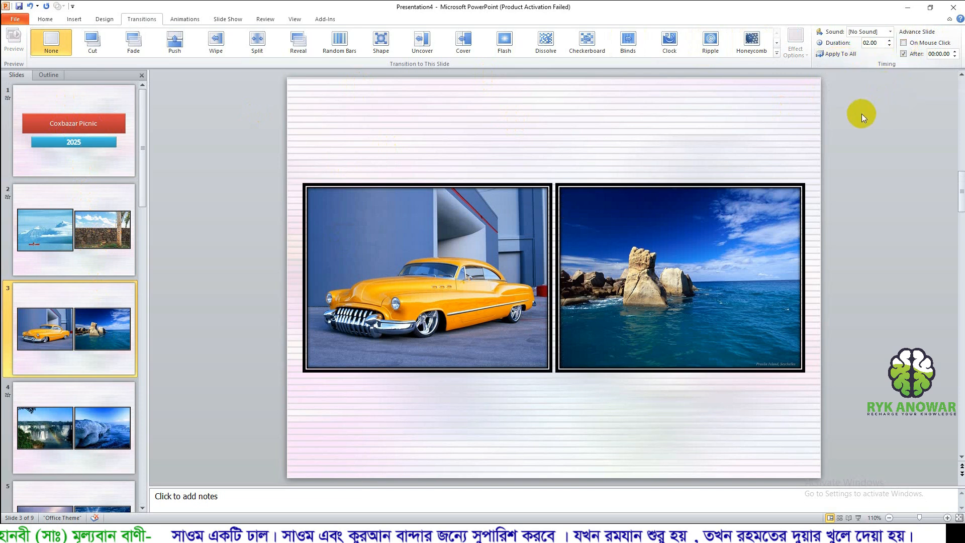
click(852, 57)
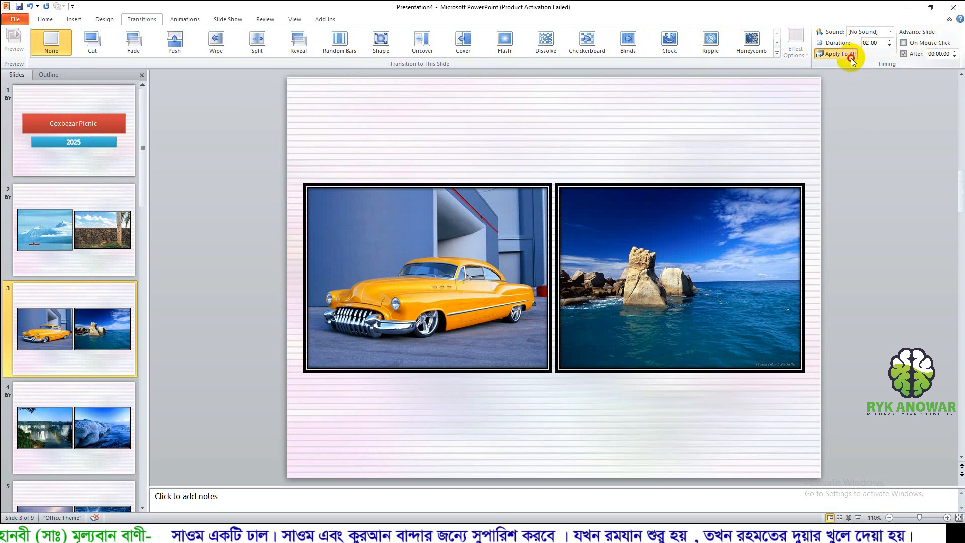
Apply the Honeycomb transition to slide 3 and set its duration to 05.00 seconds
click(752, 41)
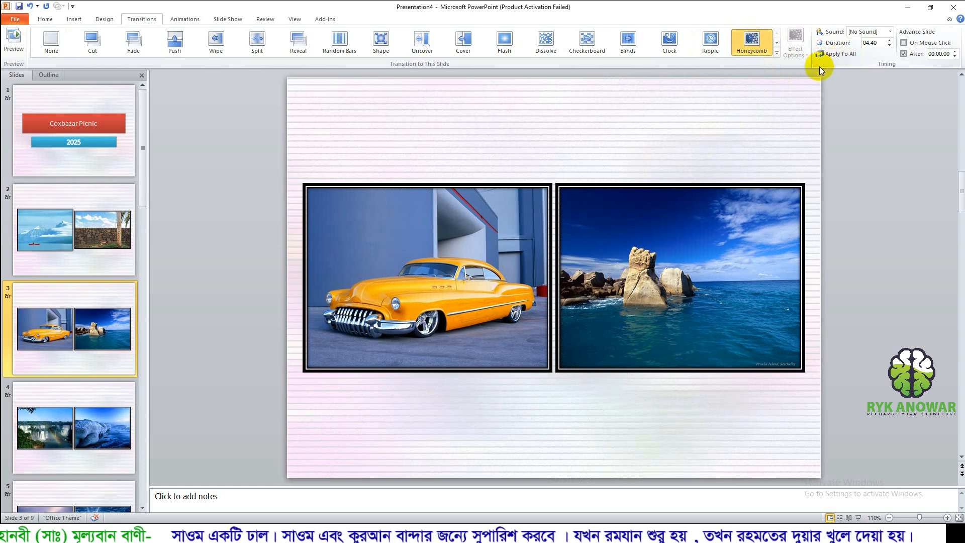
click(888, 41)
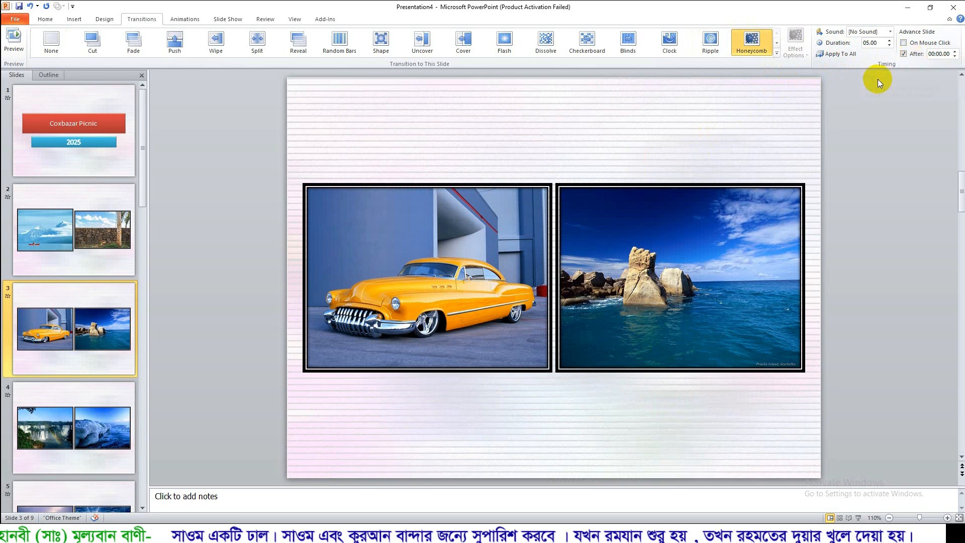
Apply slide 3's Honeycomb transition settings to all slides, play the slide show to preview them, and exit the show at slide 4
click(840, 59)
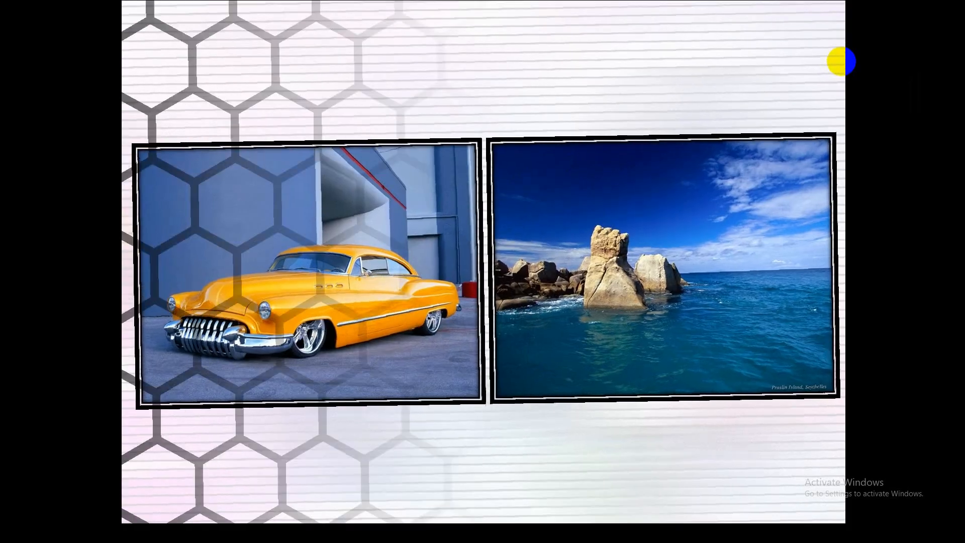
key(Escape)
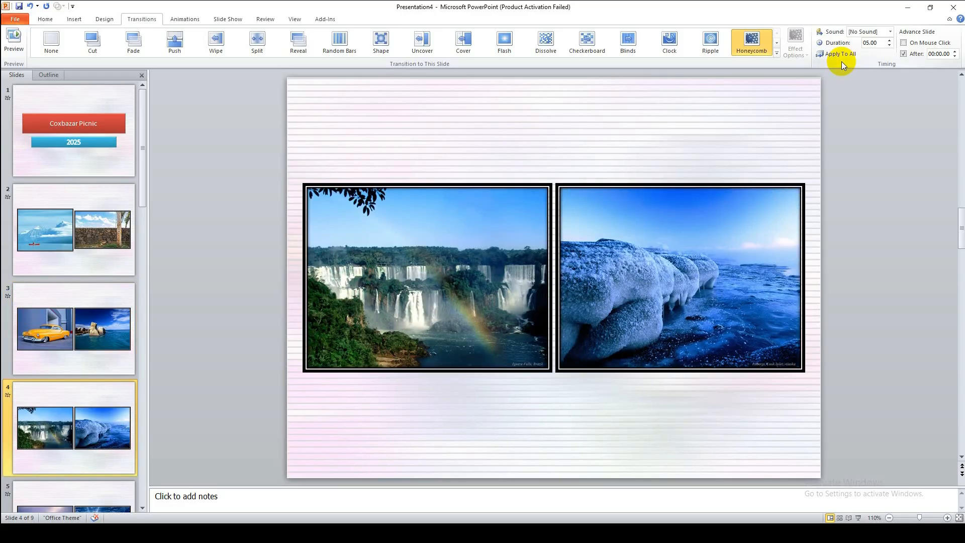
Set slide 4's transition duration to 10.00 seconds and apply its transition settings to all slides
click(889, 41)
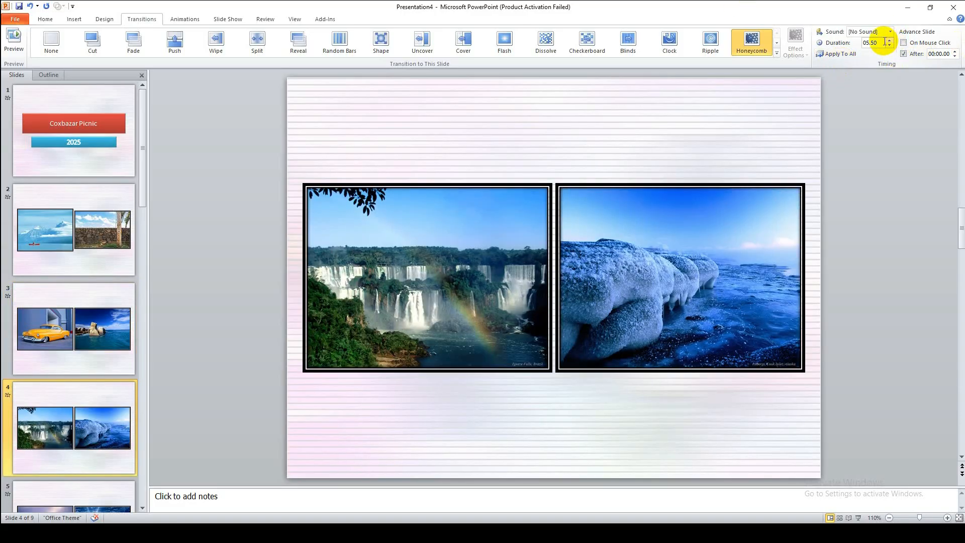
key(Delete)
key(Delete)
key(Delete)
key(Delete)
text(10)
click(843, 57)
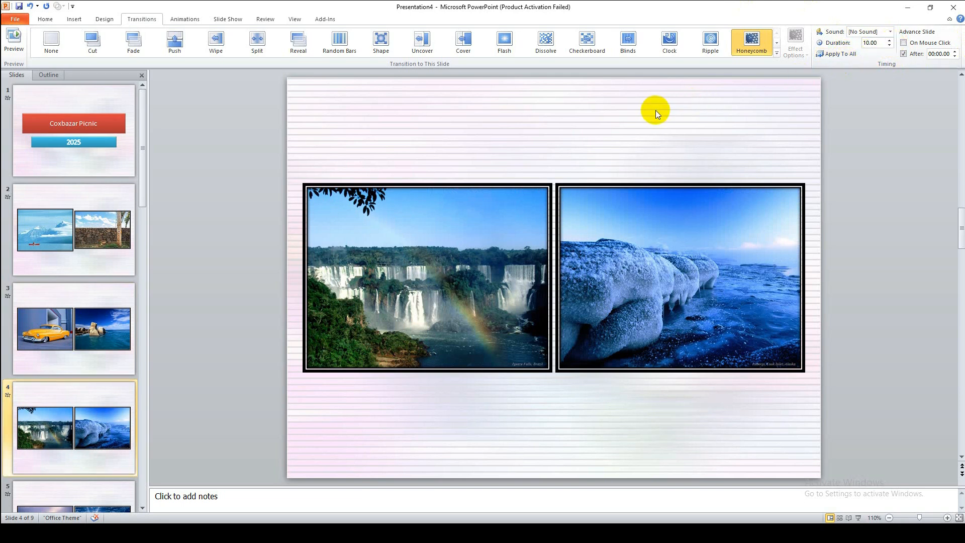
Save the presentation to the Desktop as a Windows Media Video named Coxbazar Picnic
click(15, 18)
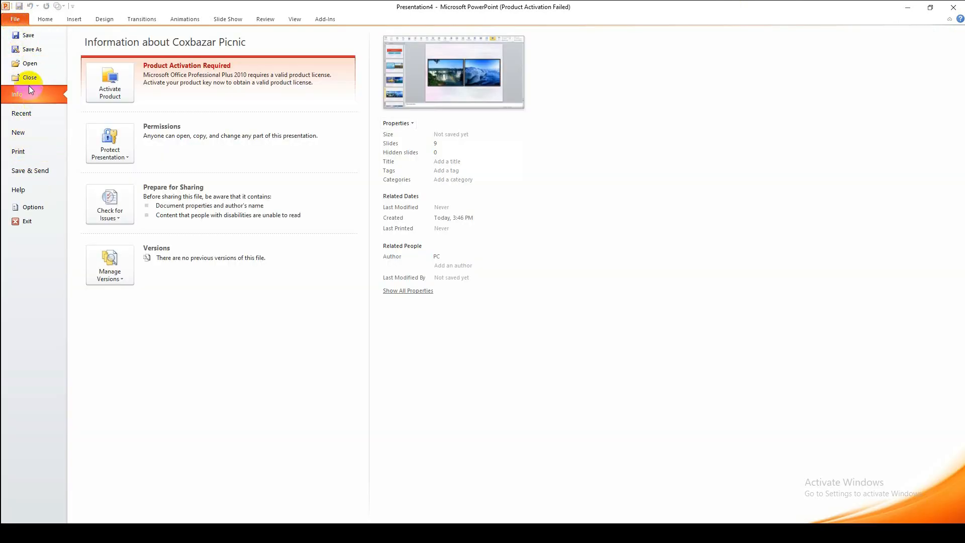
click(31, 49)
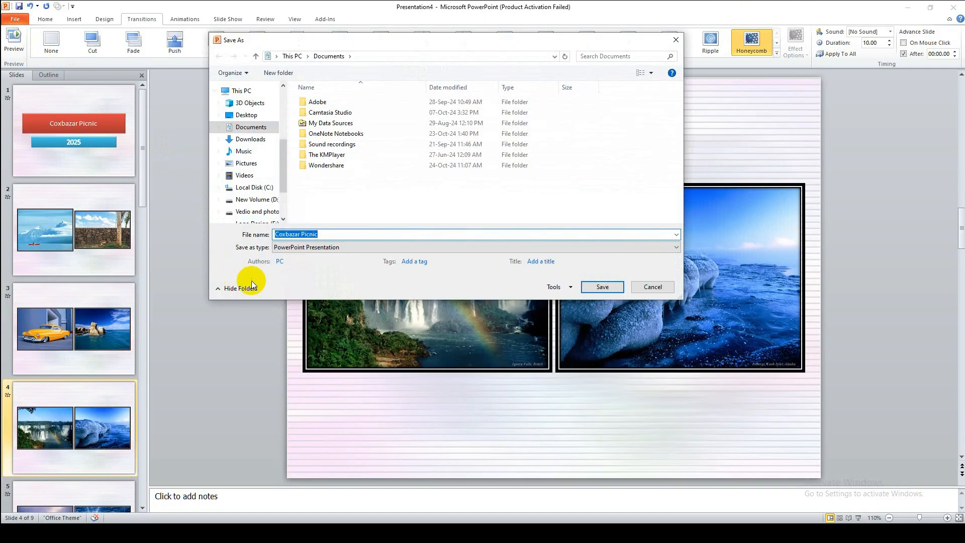
click(290, 247)
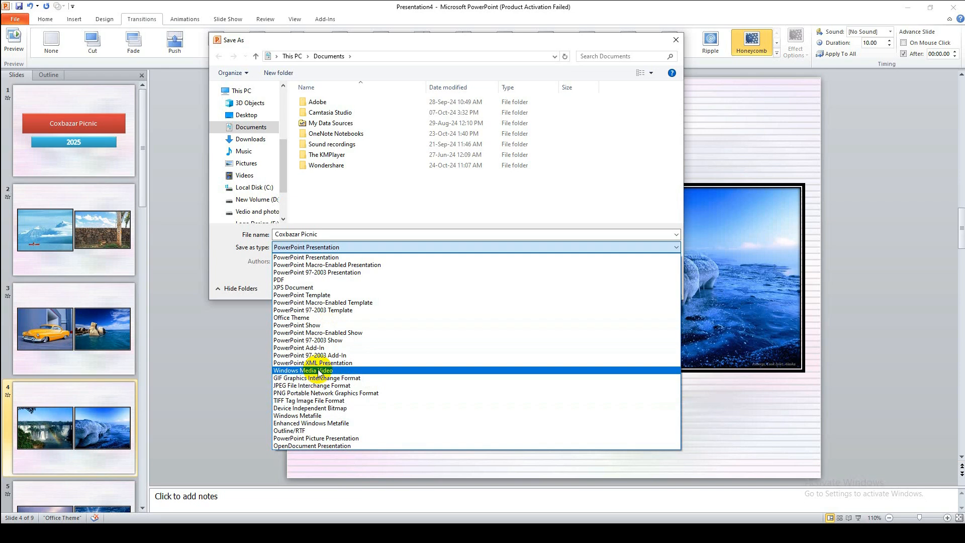
click(318, 375)
click(324, 235)
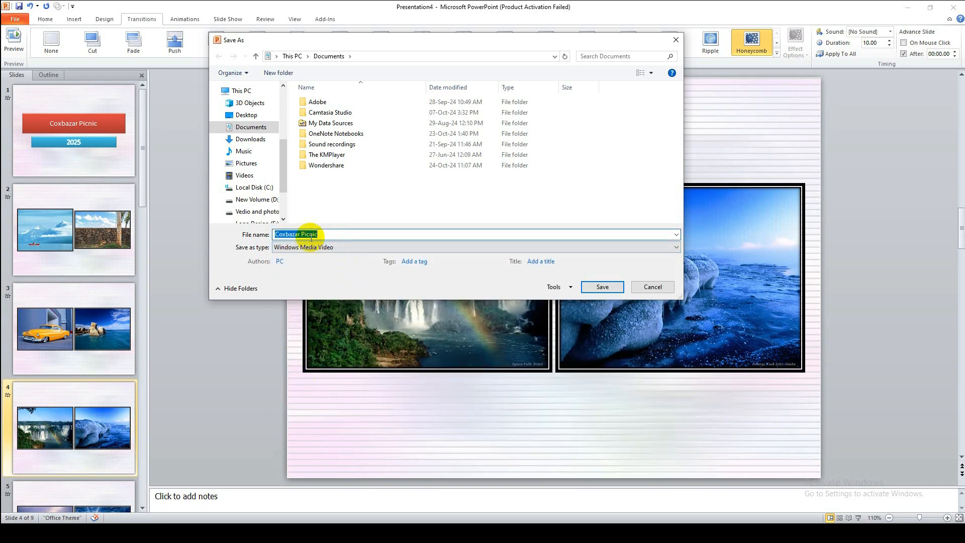
click(244, 114)
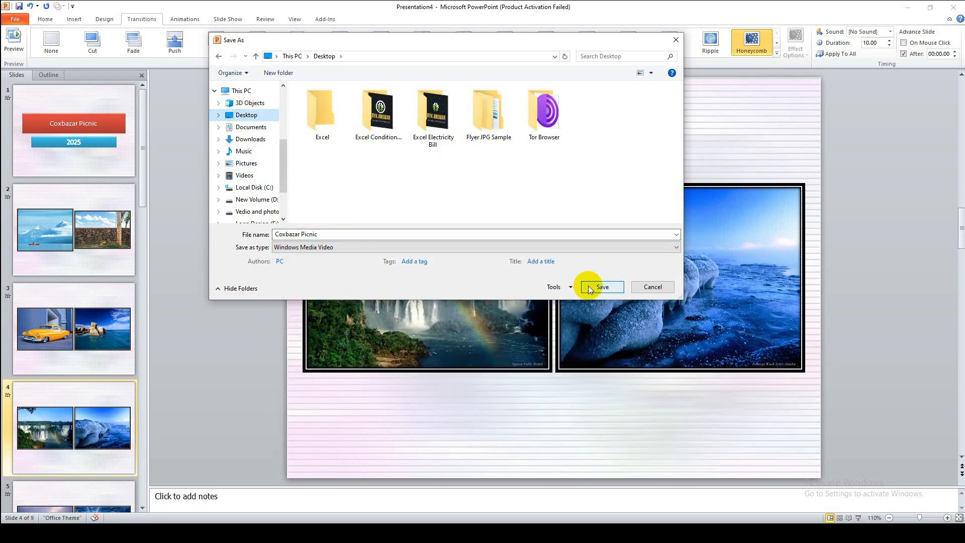
click(589, 290)
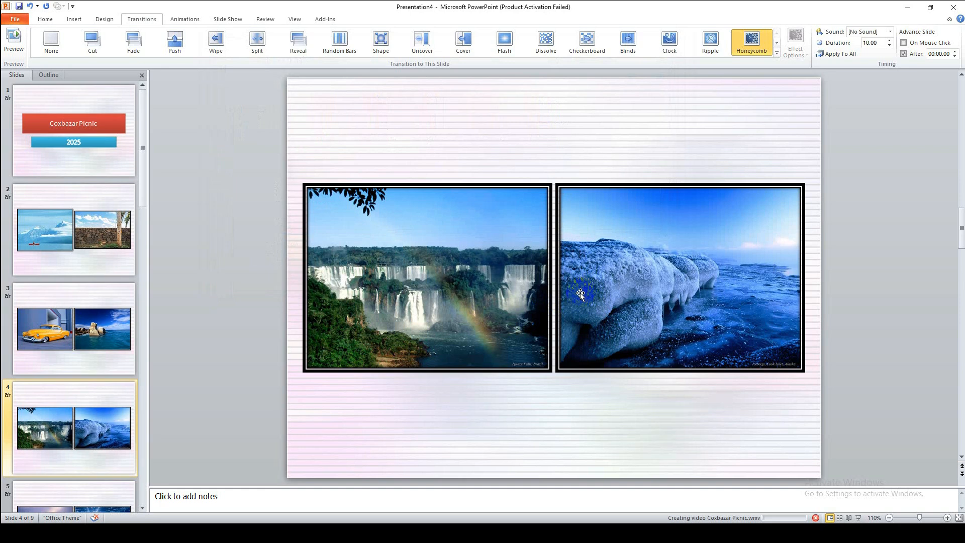